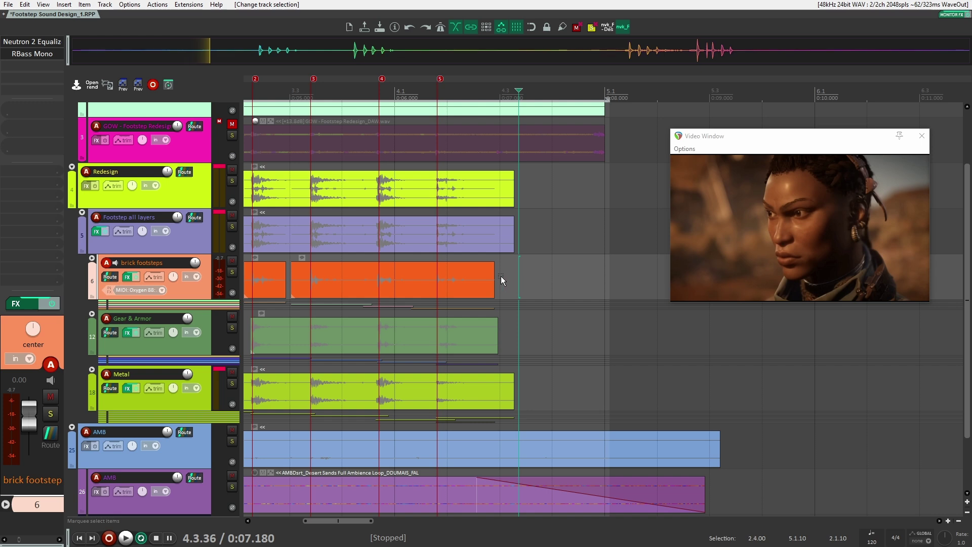
pyautogui.click(501, 277)
pyautogui.hscroll(-3, 458, 249)
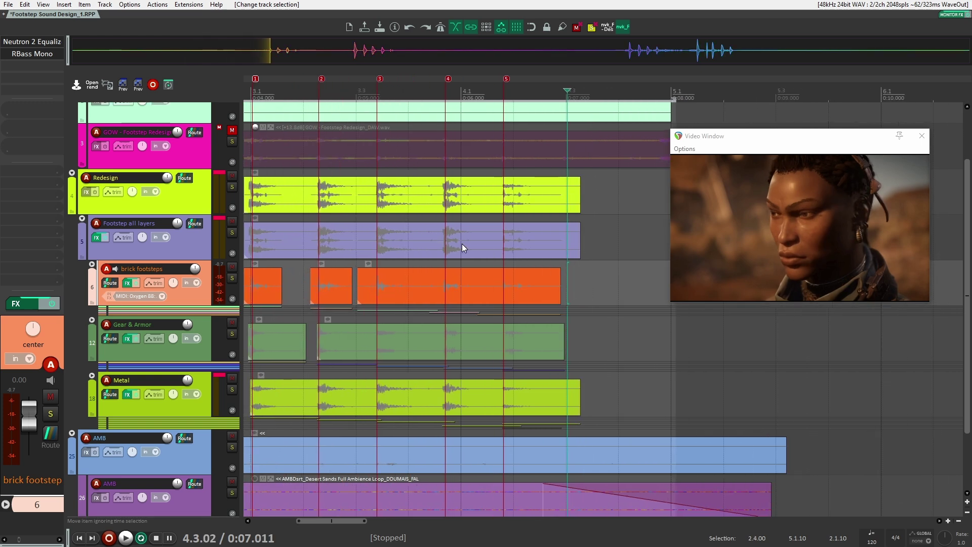
pyautogui.scroll(-2, 462, 244)
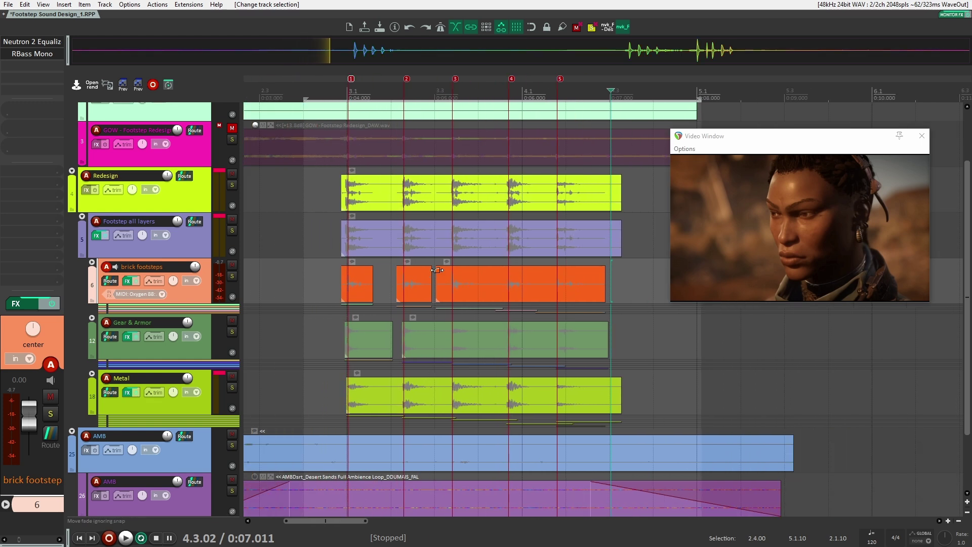
pyautogui.scroll(2, 436, 270)
pyautogui.click(434, 278)
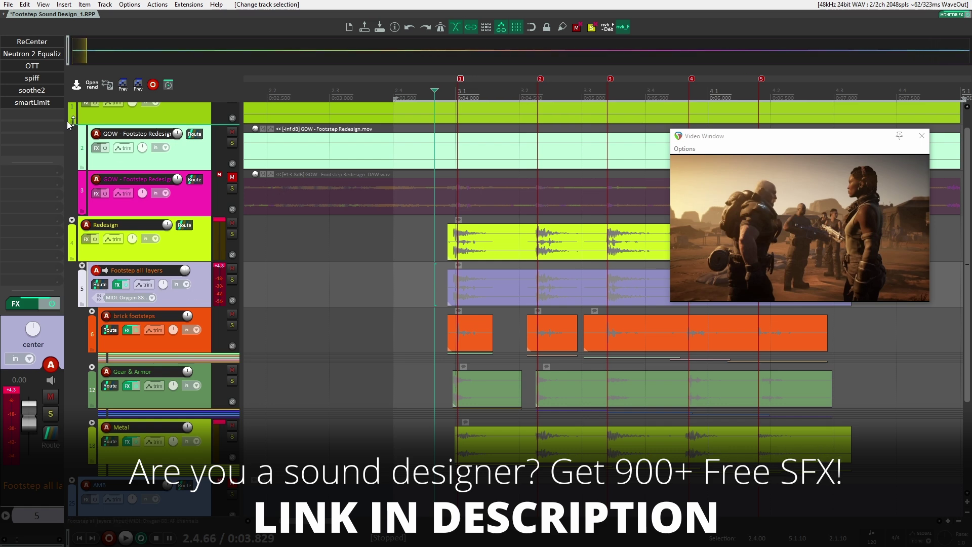
# - Bypass the effects on the Footstep all layers track and expand the brick footsteps folder
pyautogui.click(51, 303)
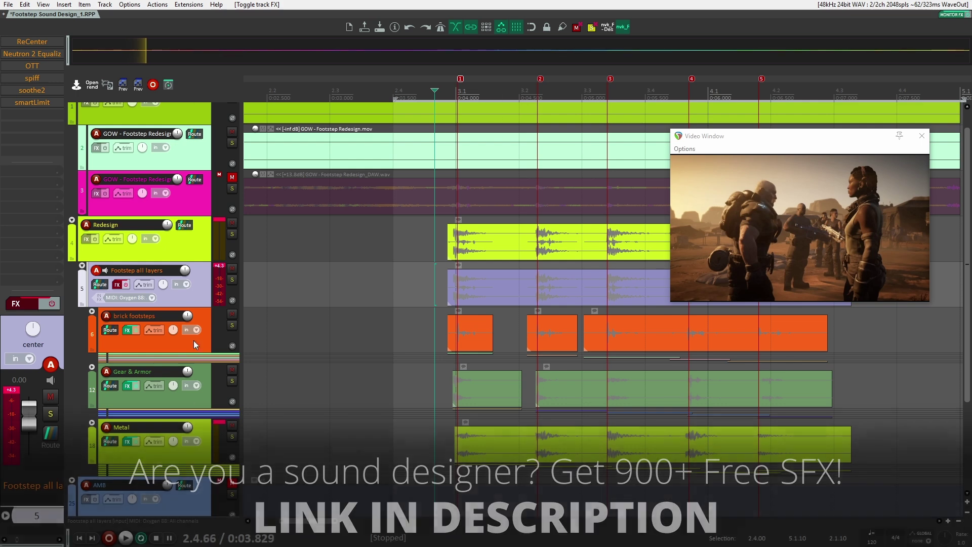
pyautogui.click(97, 320)
pyautogui.click(92, 312)
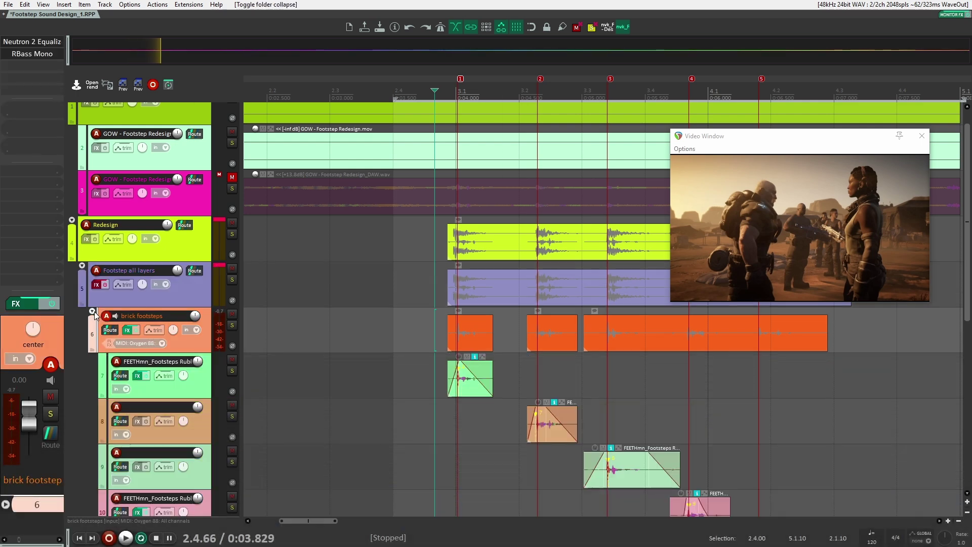
# - Solo the brick footsteps folder track and bring its child clips into view
pyautogui.click(232, 325)
pyautogui.click(200, 348)
pyautogui.scroll(-3, 434, 336)
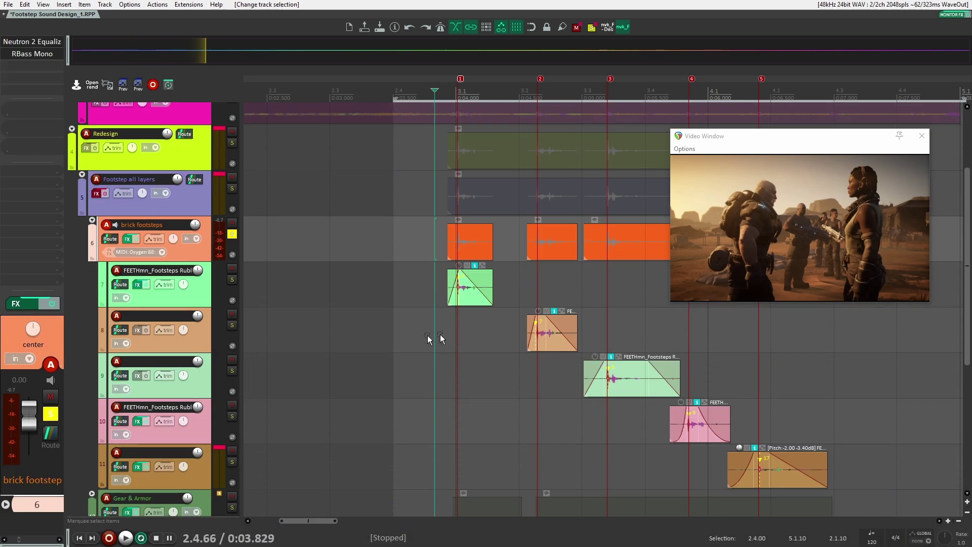
pyautogui.hscroll(3, 362, 325)
pyautogui.moveTo(361, 327); pyautogui.dragTo(332, 310)
pyautogui.scroll(-2, 301, 295)
pyautogui.scroll(3, 286, 294)
pyautogui.moveTo(269, 294); pyautogui.dragTo(344, 306)
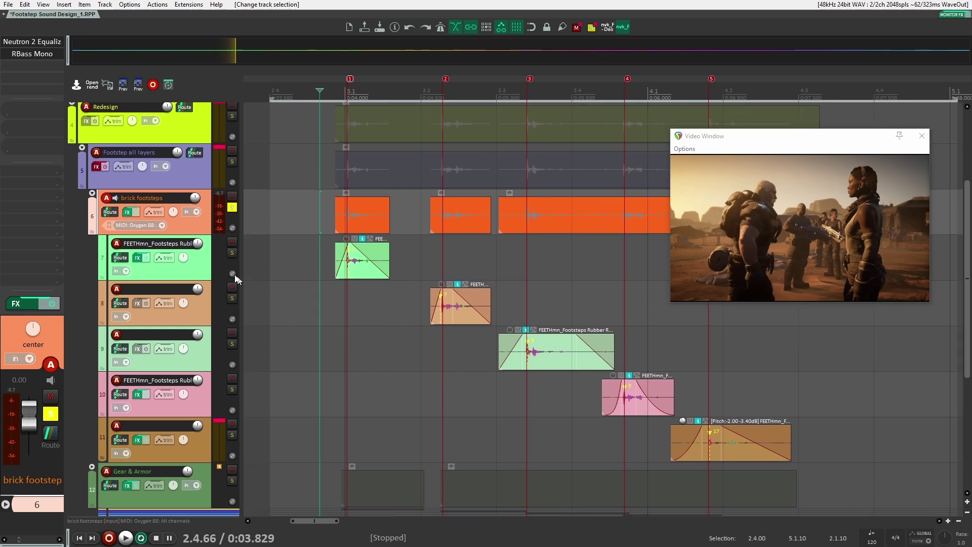
# - Bypass both plugins on the brick footsteps track and play back the dry footsteps
pyautogui.press('b')
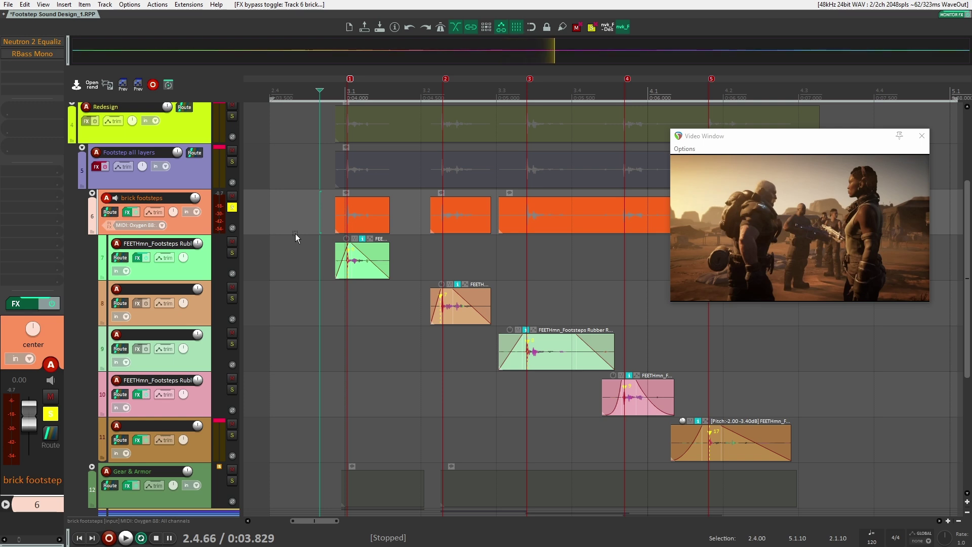
pyautogui.press('space')
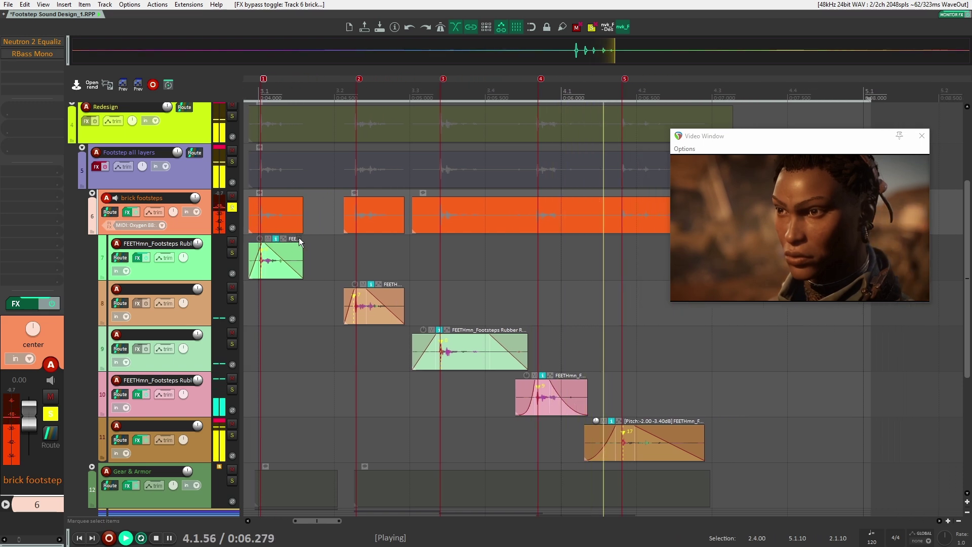
pyautogui.press('space')
# - Re-enable Neutron 2 Equalizer on the brick footsteps track, display its EQ curve and audition the footsteps with it
pyautogui.click(32, 43)
pyautogui.press('space')
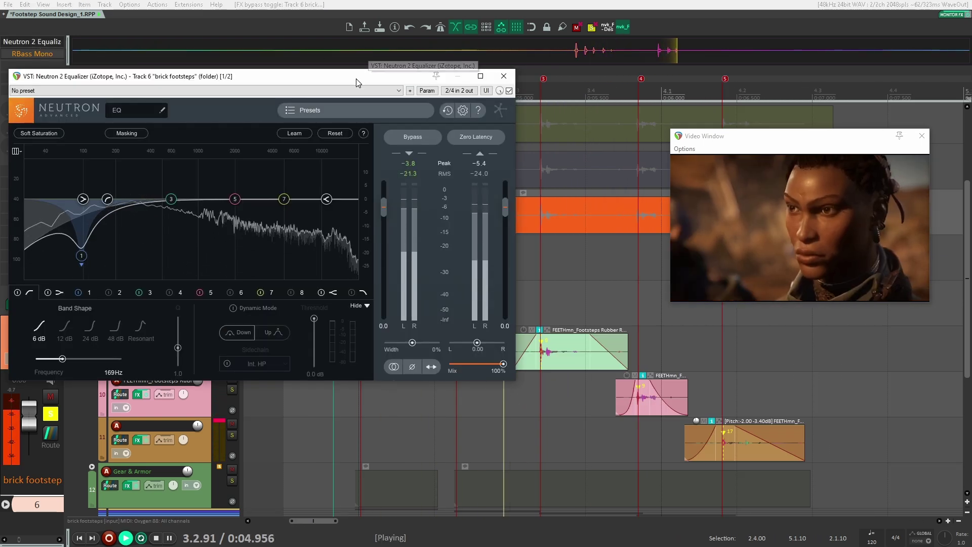
pyautogui.moveTo(358, 83); pyautogui.dragTo(489, 81)
pyautogui.press('space')
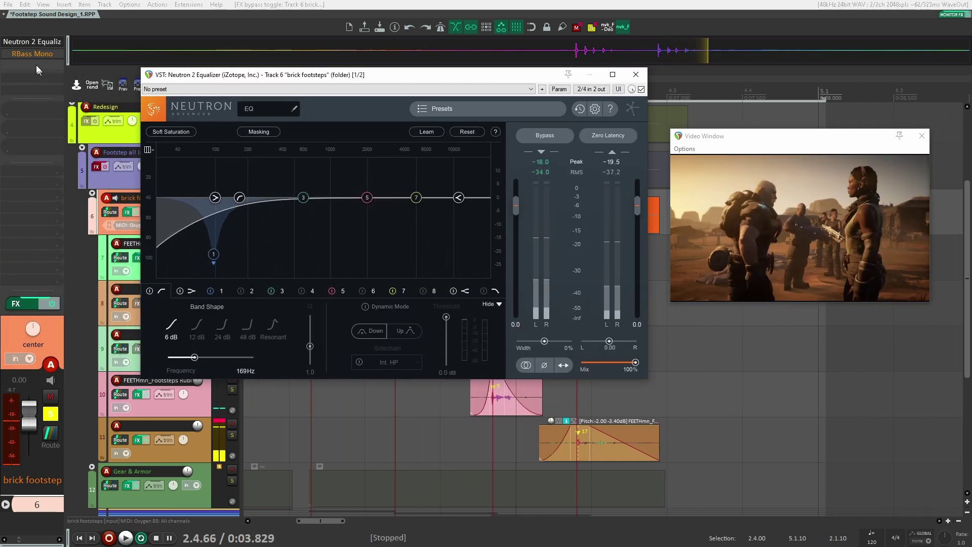
# - Re-enable RBass Mono on the brick footsteps track, audition the footsteps with it, and close the plugin windows
pyautogui.press('space')
pyautogui.click(28, 53)
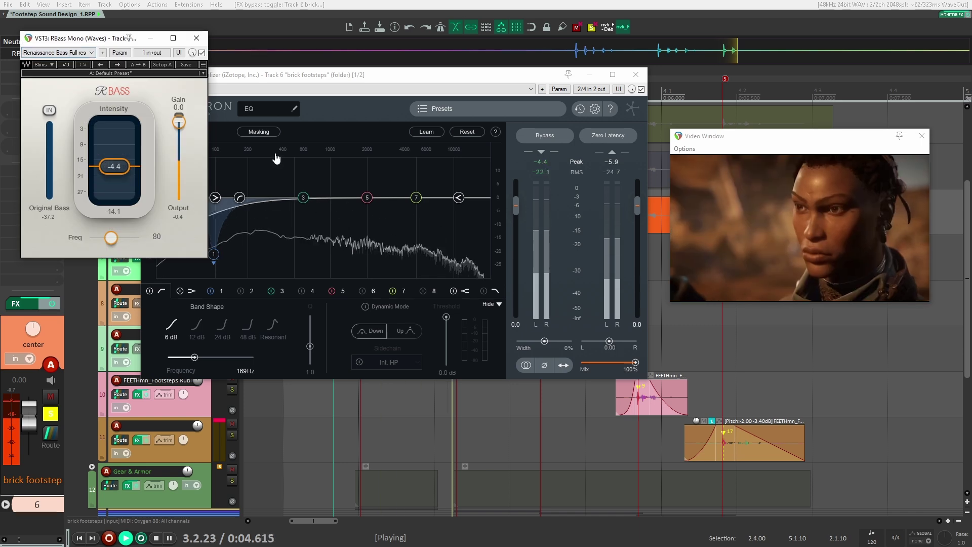
pyautogui.press('space')
pyautogui.click(196, 38)
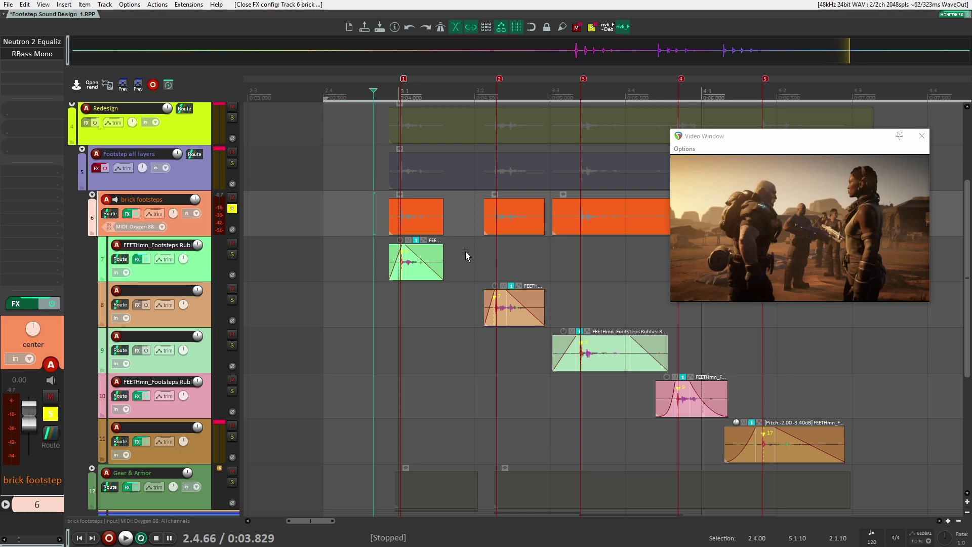
pyautogui.click(378, 262)
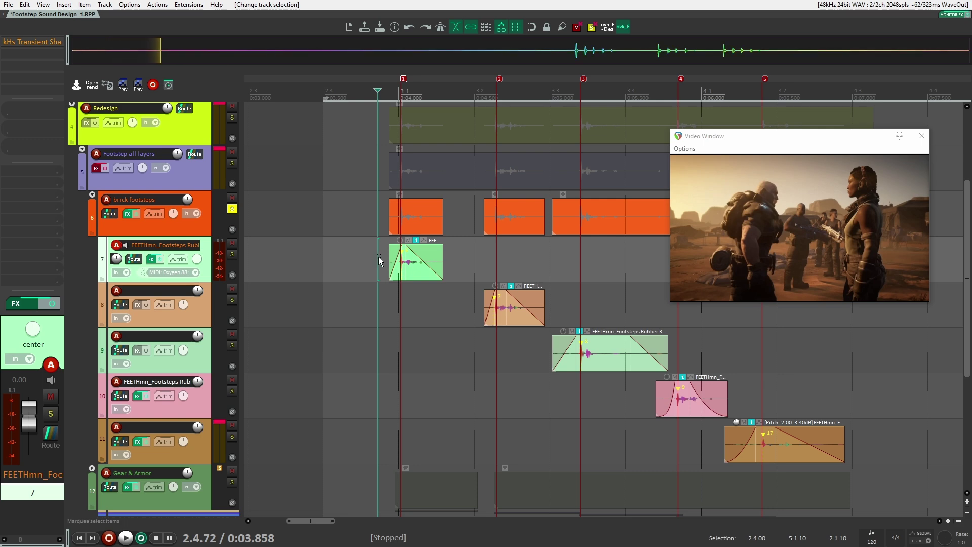
pyautogui.click(364, 260)
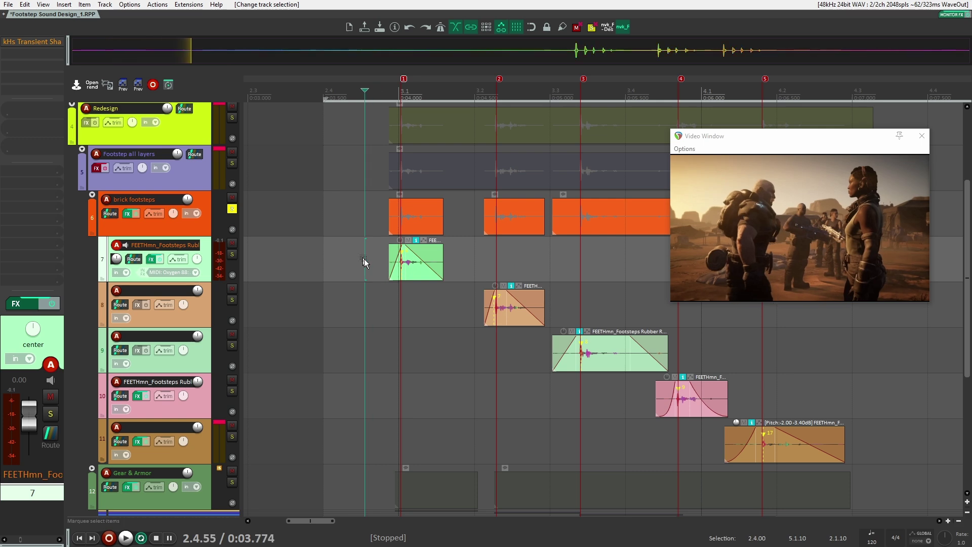
pyautogui.click(386, 258)
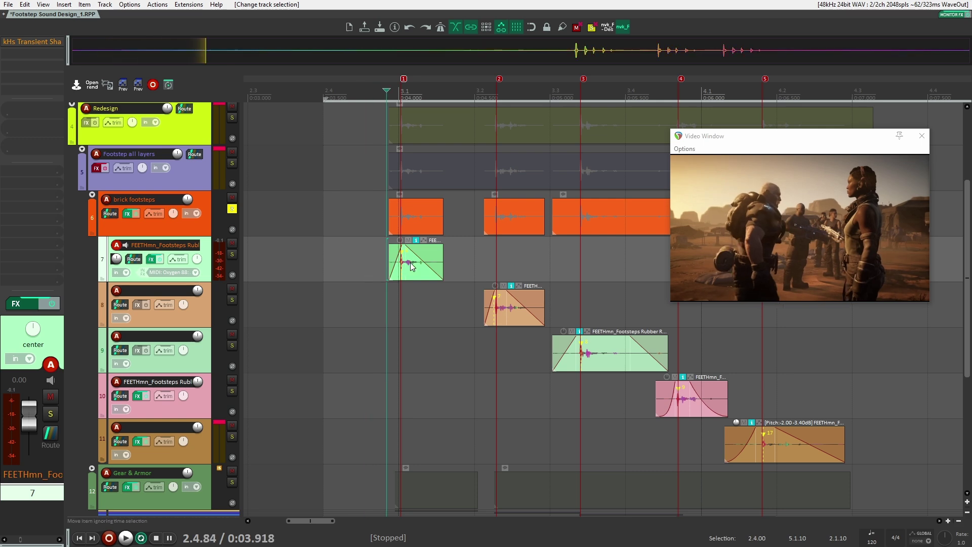
pyautogui.click(483, 310)
pyautogui.click(372, 264)
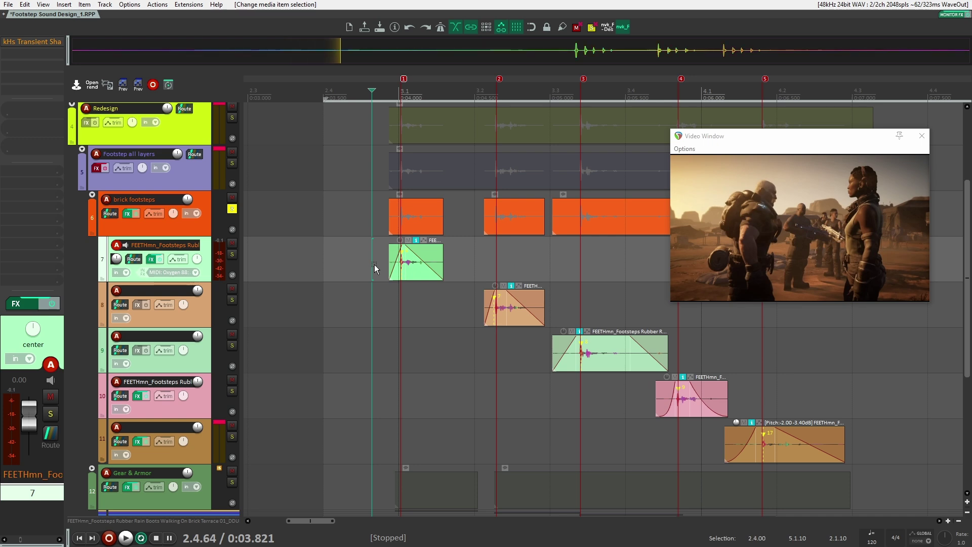
# - Inspect the RBass Mono settings on the brick footsteps folder track, and close the plugin window
pyautogui.click(198, 232)
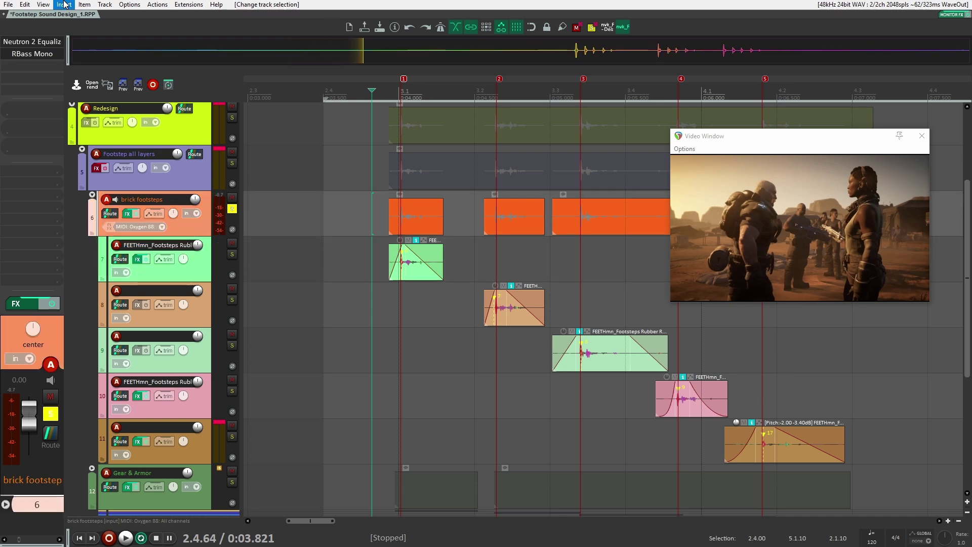
pyautogui.click(31, 55)
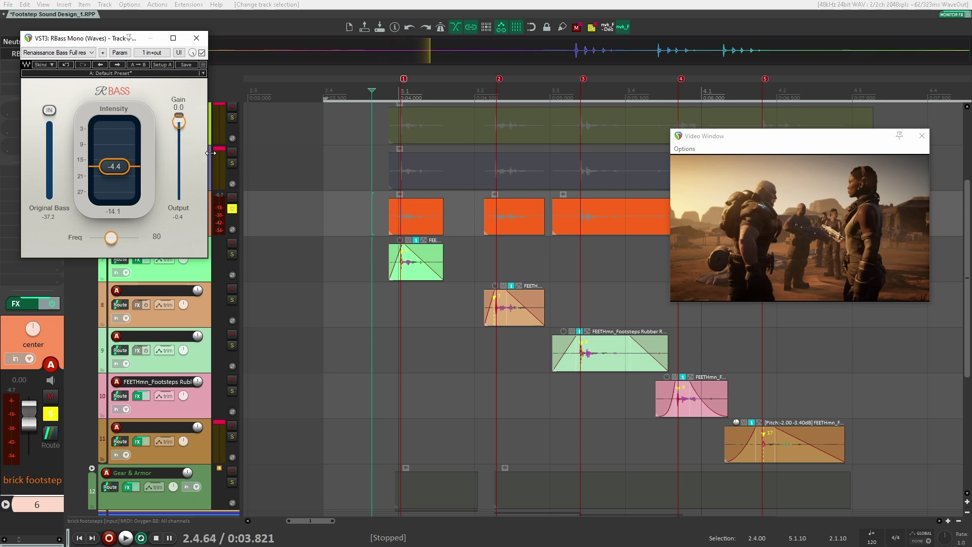
pyautogui.click(196, 38)
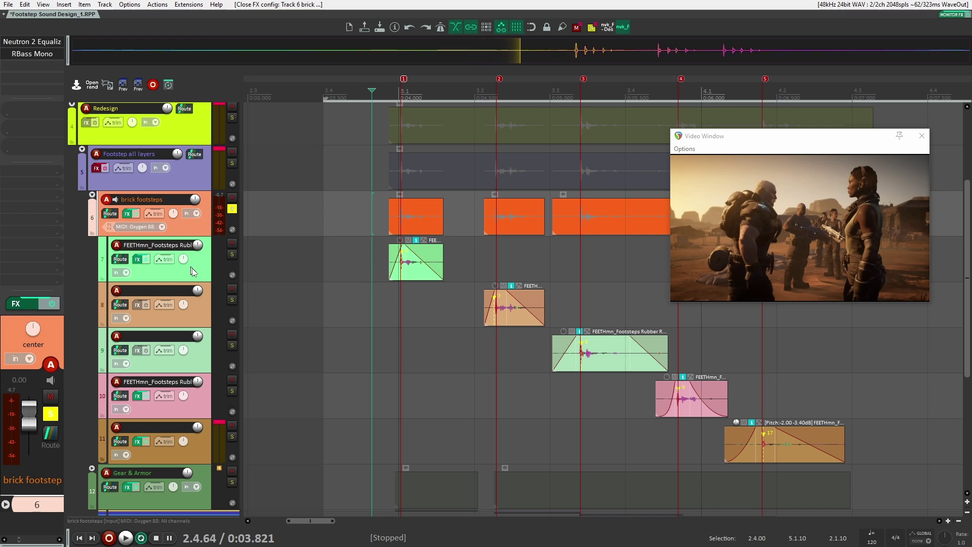
# - Inspect the kHs Transient Shaper settings on track 10 against its footstep clip, and close the plugin window
pyautogui.click(205, 276)
pyautogui.press('Down')
pyautogui.press('Down')
pyautogui.press('Down')
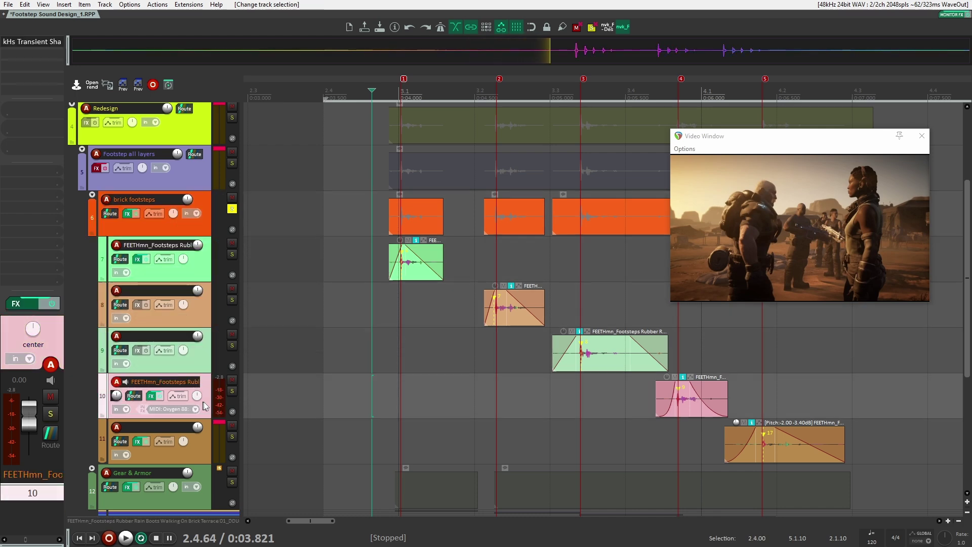
pyautogui.click(32, 43)
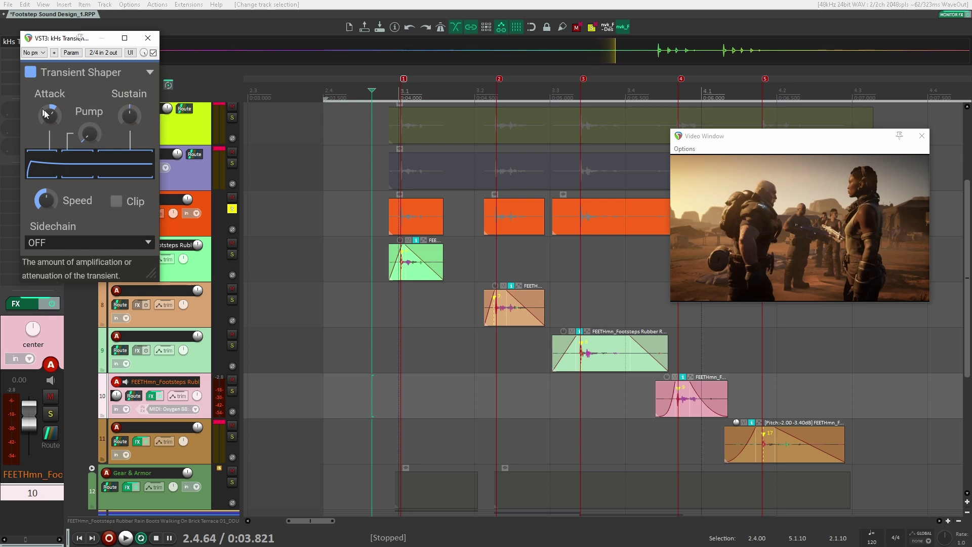
pyautogui.scroll(-1, 585, 383)
pyautogui.hscroll(3, 584, 382)
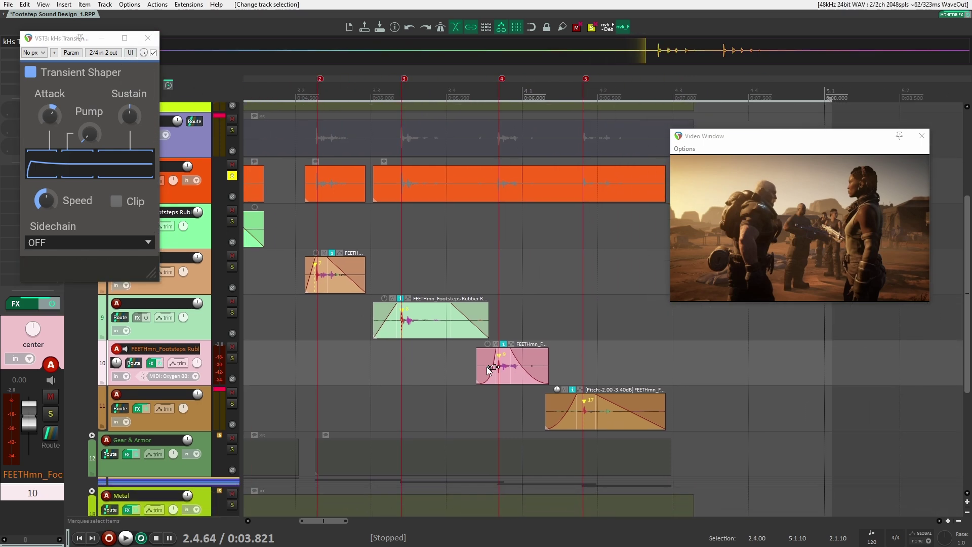
pyautogui.click(148, 39)
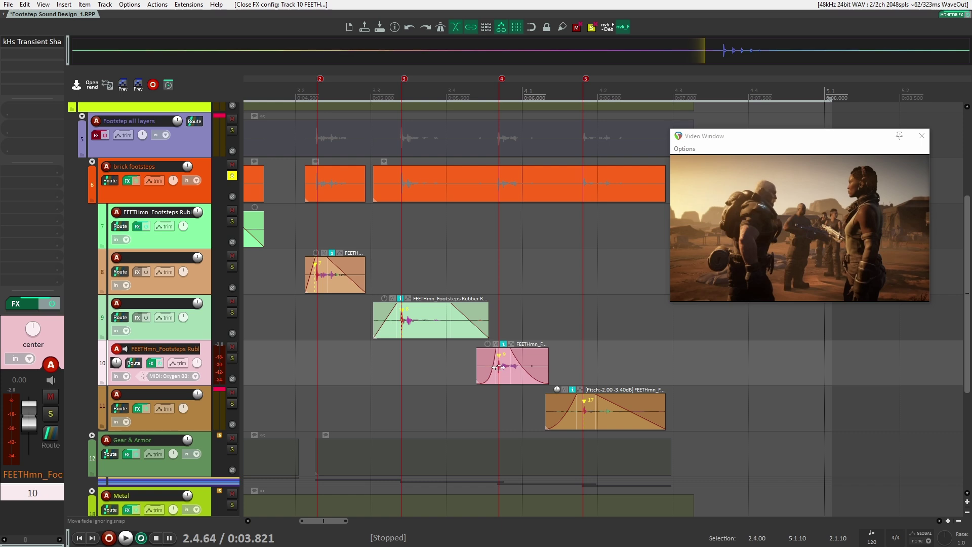
# - Inspect the kHs Transient Shaper and Neutron 2 Equalizer settings on track 11, closing both plugin windows
pyautogui.click(218, 412)
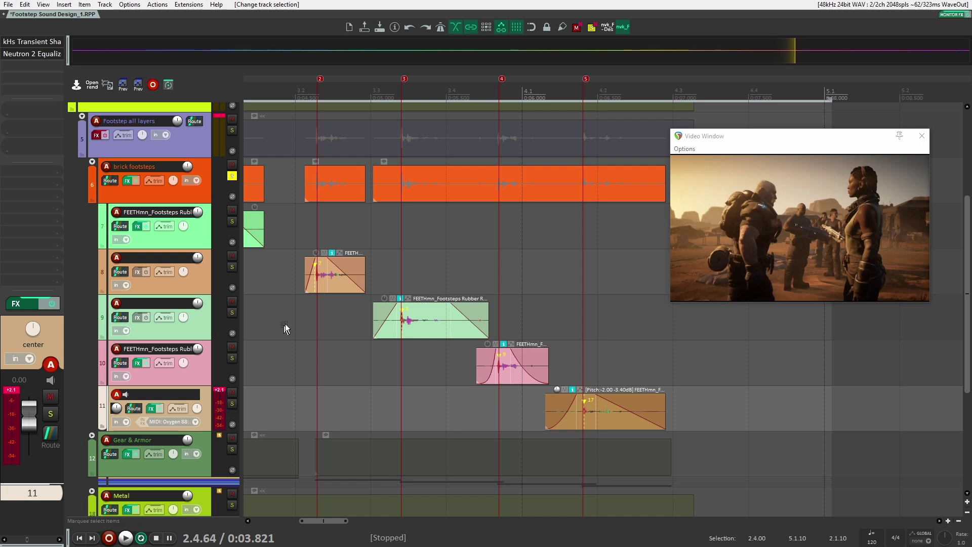
pyautogui.click(36, 41)
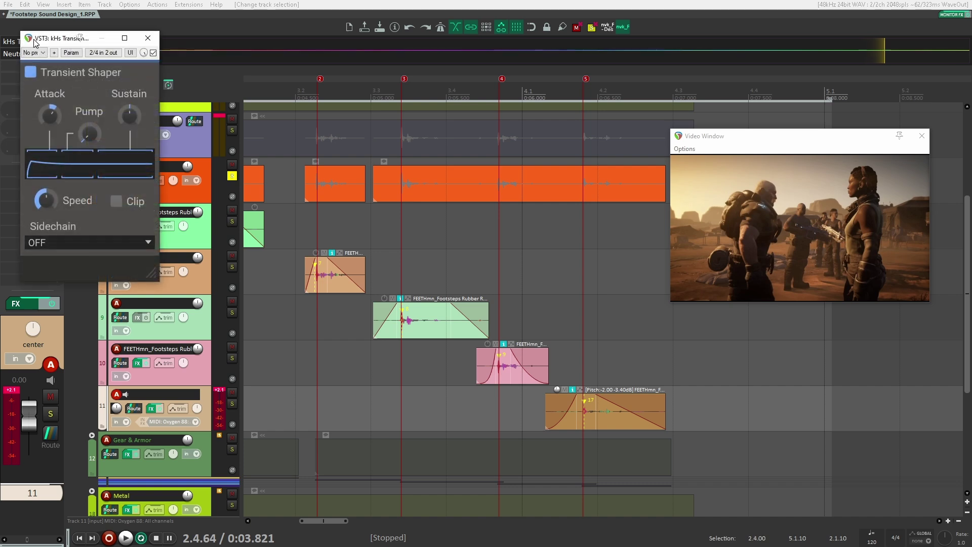
pyautogui.click(147, 38)
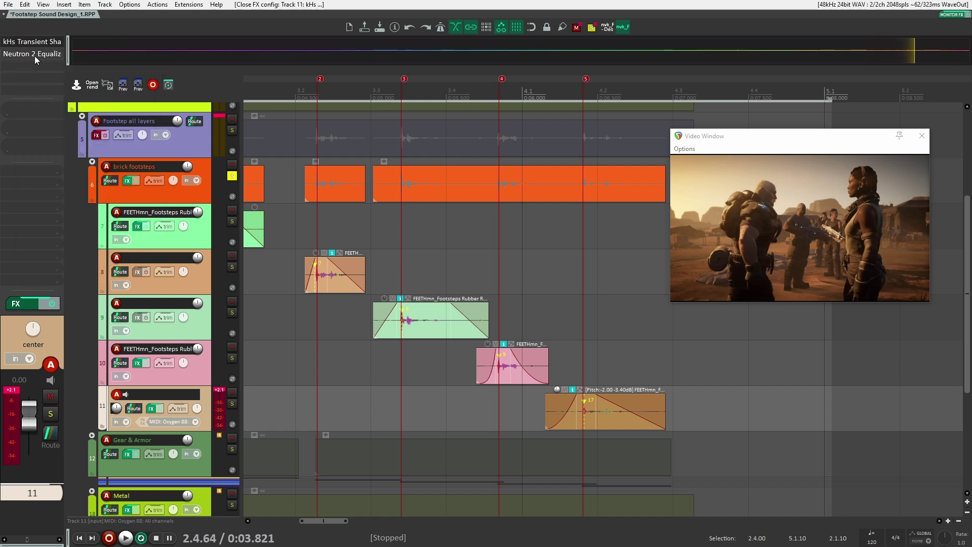
pyautogui.click(33, 54)
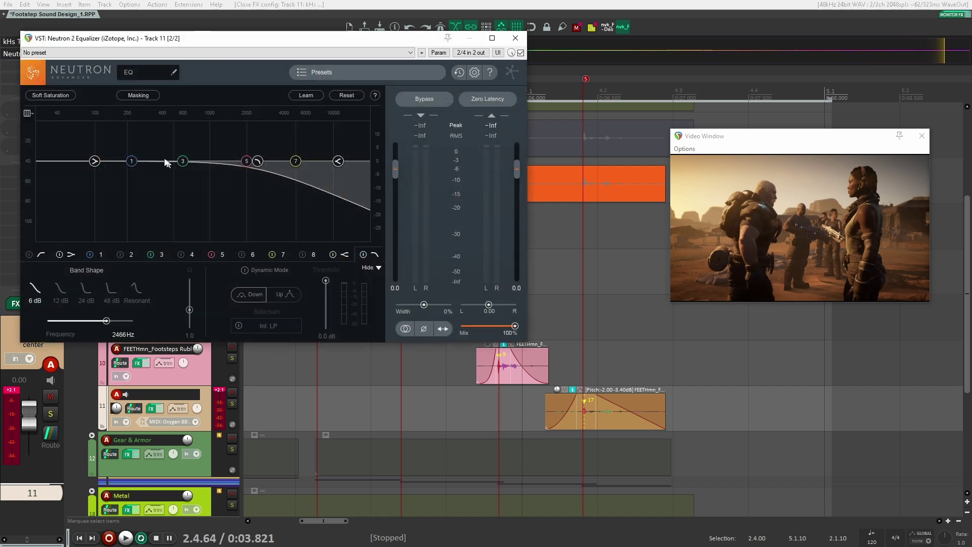
pyautogui.click(581, 364)
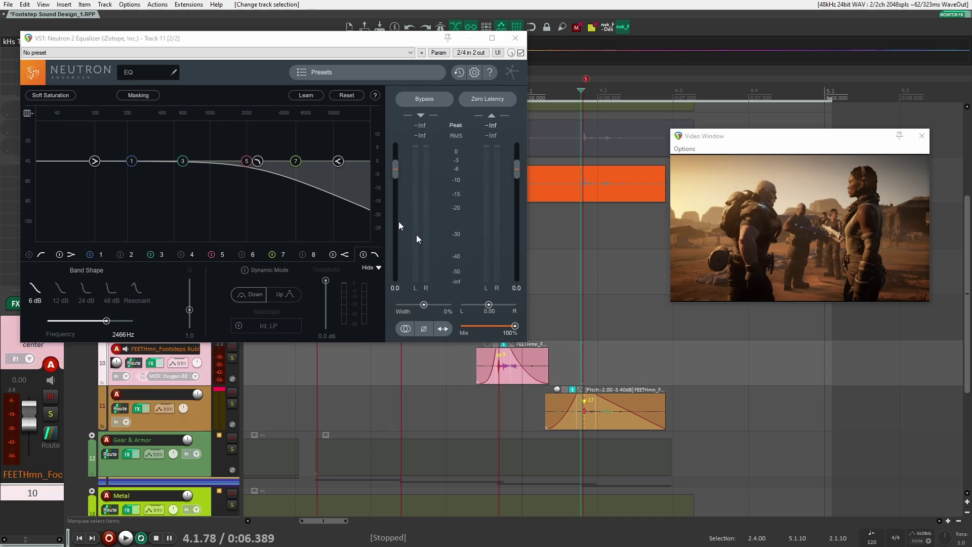
pyautogui.click(516, 38)
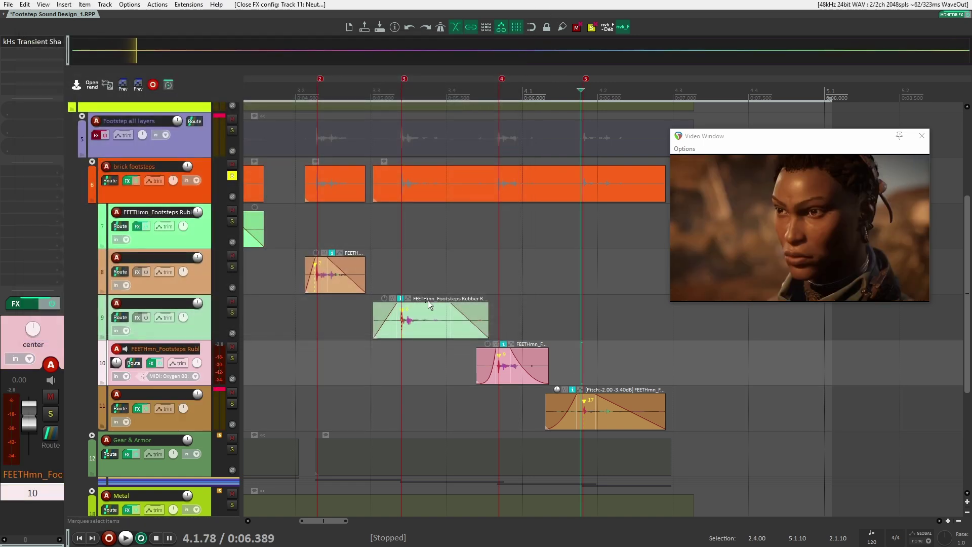
# - Collapse the brick footsteps folder and turn off its solo
pyautogui.click(92, 162)
pyautogui.click(232, 176)
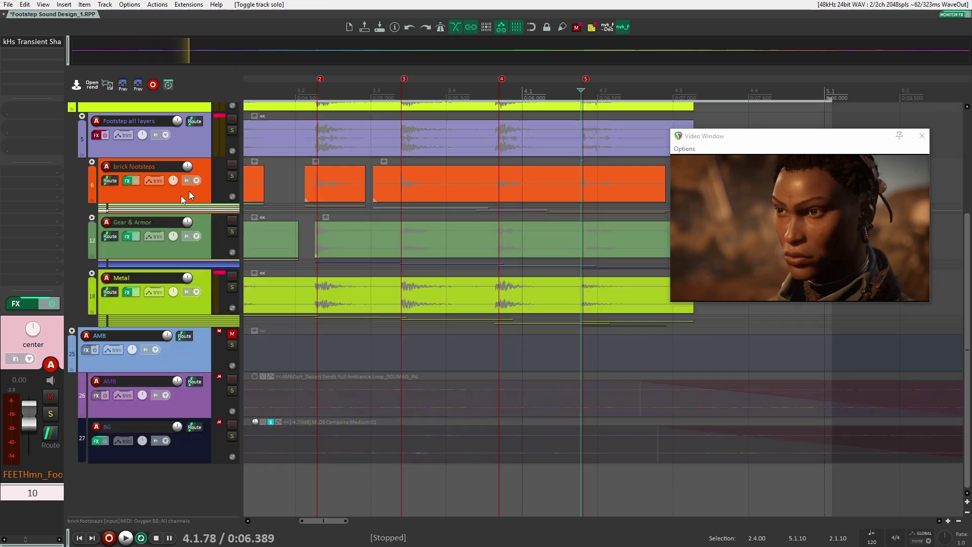
# - Expand the Gear & Armor folder and frame its leather creak clips across the five footstep markers
pyautogui.click(92, 218)
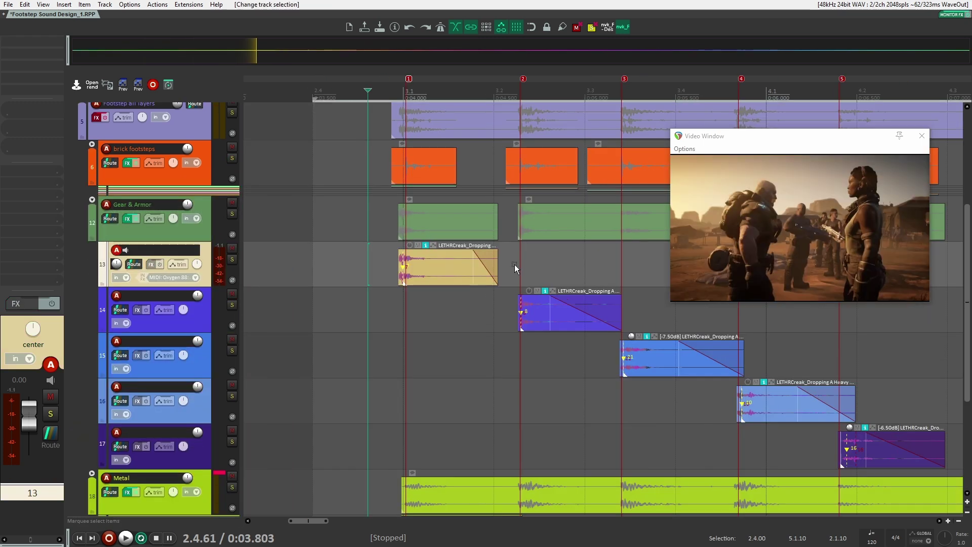
pyautogui.scroll(2, 516, 265)
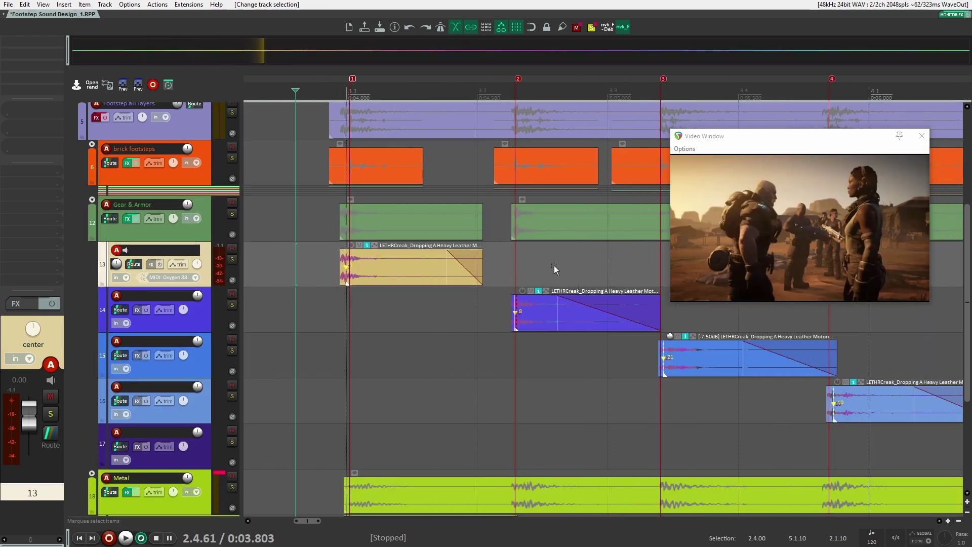
pyautogui.hscroll(1, 554, 268)
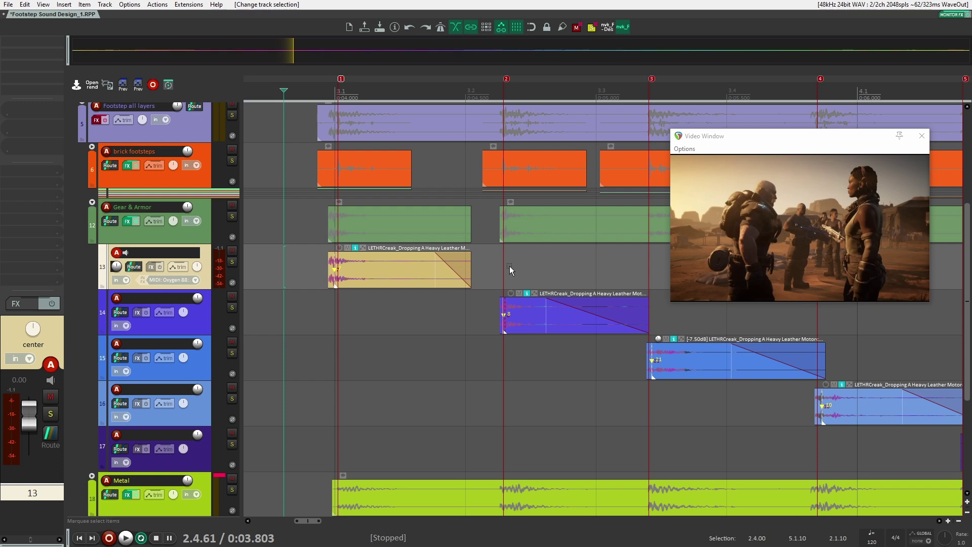
pyautogui.scroll(3, 314, 267)
pyautogui.scroll(-2, 303, 337)
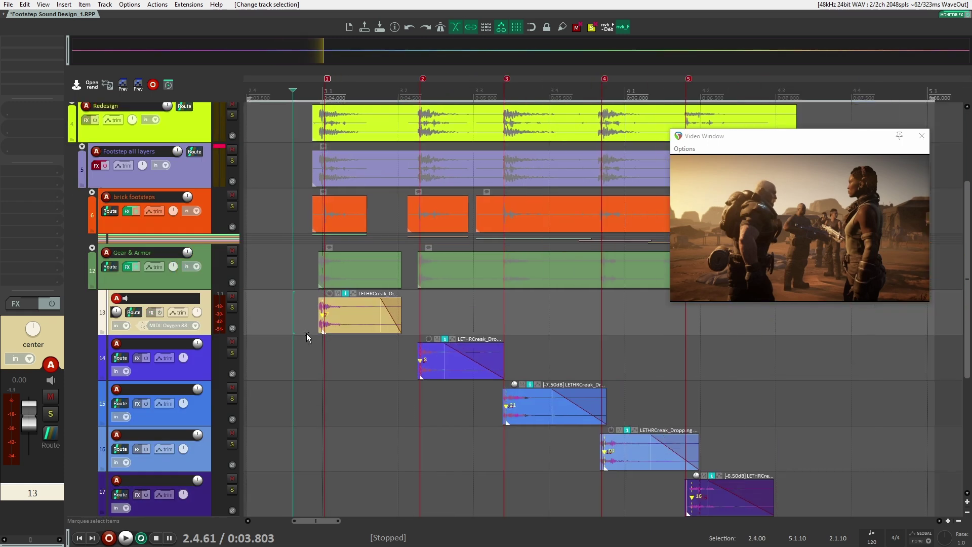
# - Solo the Gear & Armor folder and audition its leather creak clips across the five footstep markers
pyautogui.scroll(-1, 306, 332)
pyautogui.scroll(2, 308, 328)
pyautogui.moveTo(313, 327); pyautogui.dragTo(278, 345)
pyautogui.scroll(-2, 275, 340)
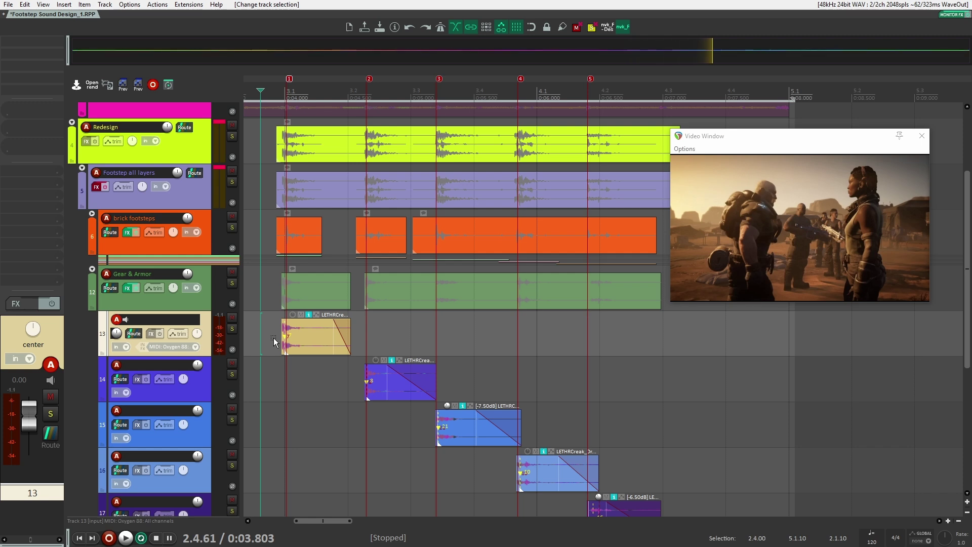
pyautogui.scroll(4, 274, 339)
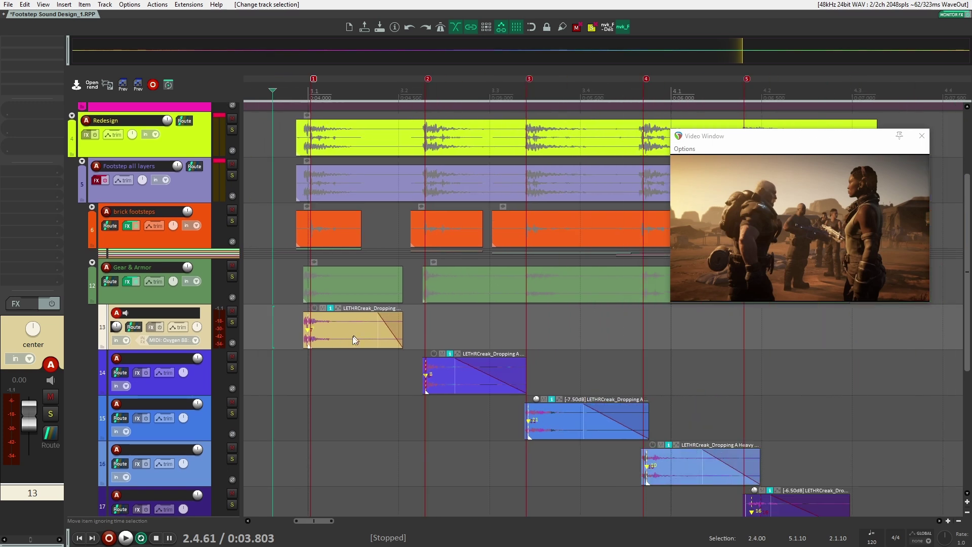
pyautogui.hscroll(-3, 354, 340)
pyautogui.scroll(-1, 354, 340)
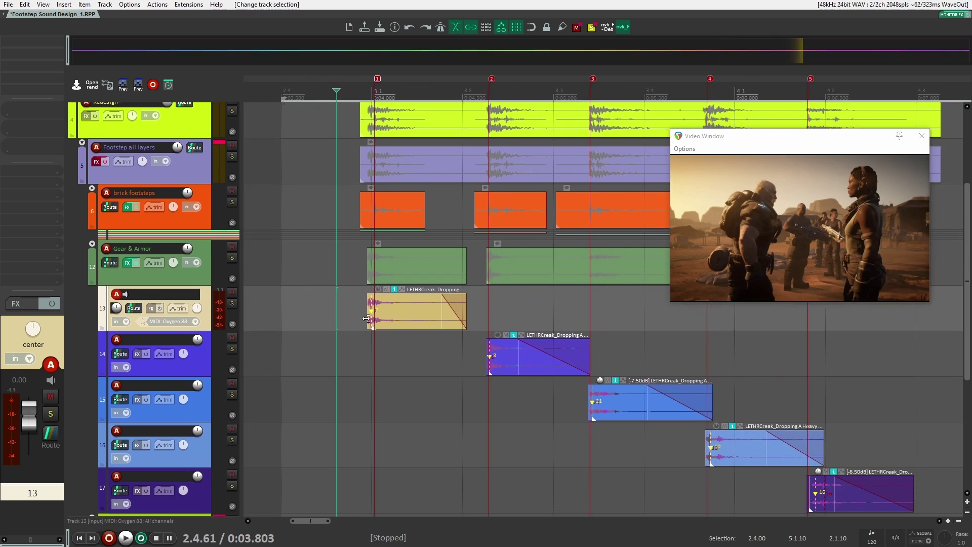
pyautogui.click(232, 257)
pyautogui.click(352, 300)
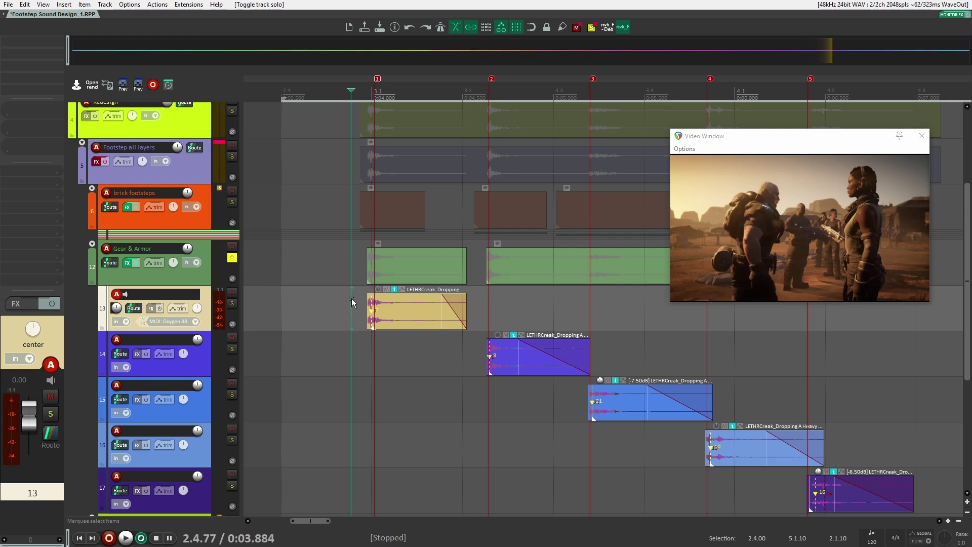
pyautogui.press('space')
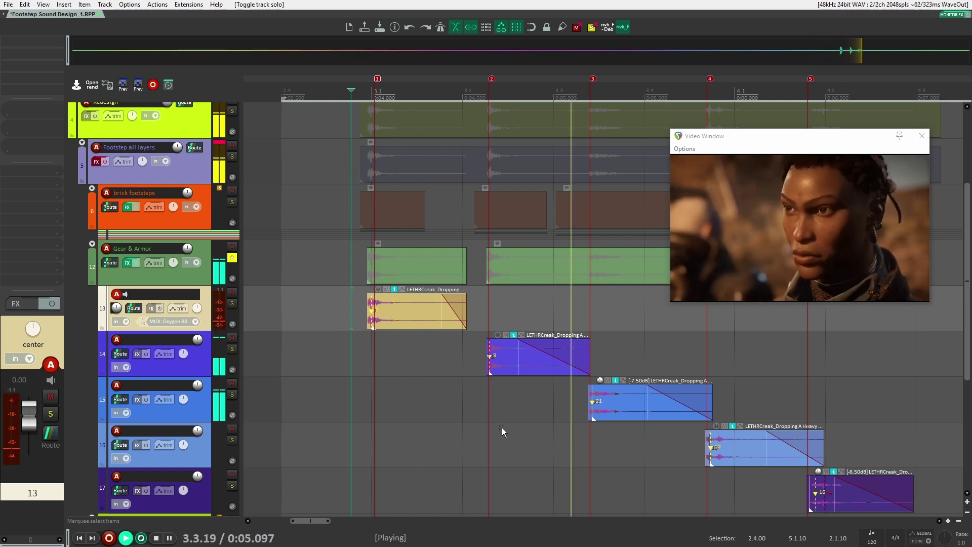
pyautogui.press('space')
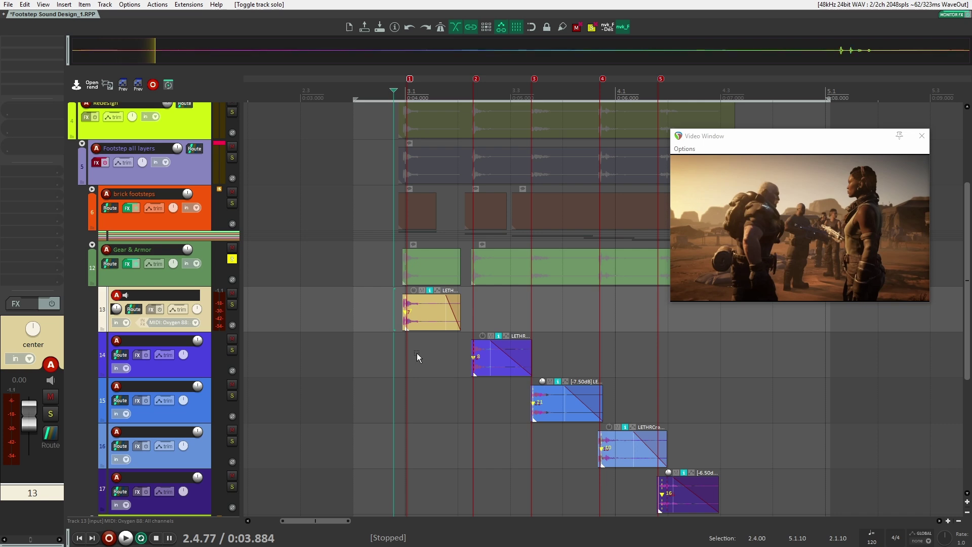
# - Bypass soothe2, kHs Pitch Shifter and Neutron 2 Equalizer on the Gear & Armor folder and audition the unprocessed layer
pyautogui.scroll(4, 417, 353)
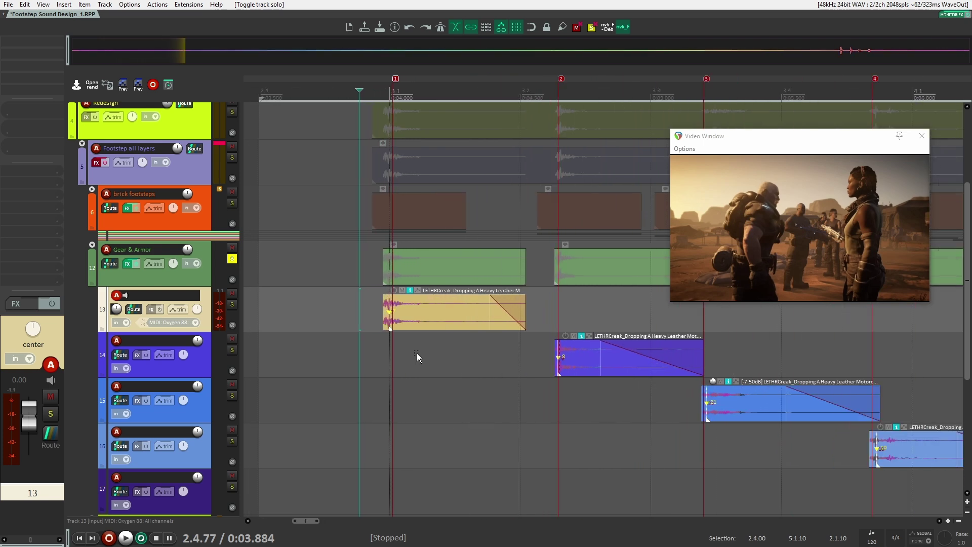
pyautogui.scroll(2, 418, 354)
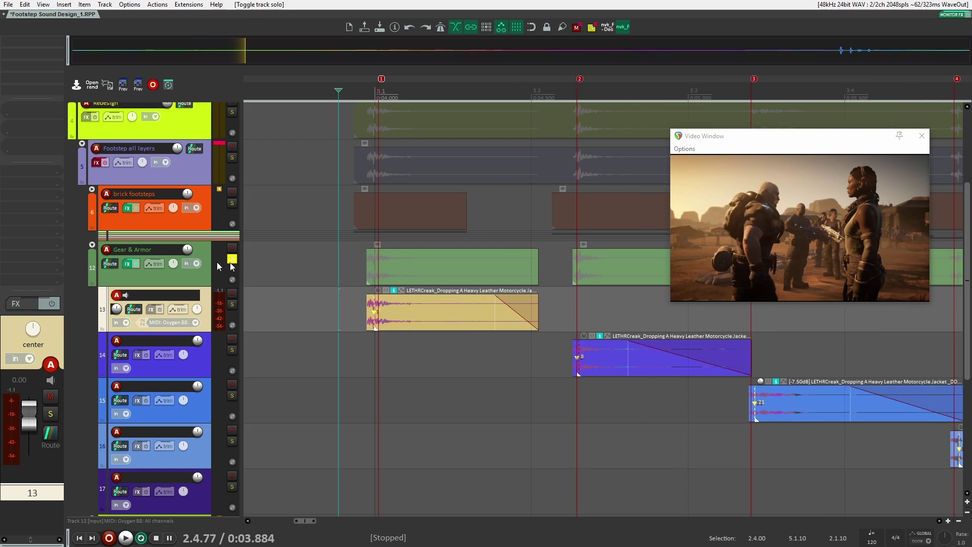
pyautogui.click(202, 278)
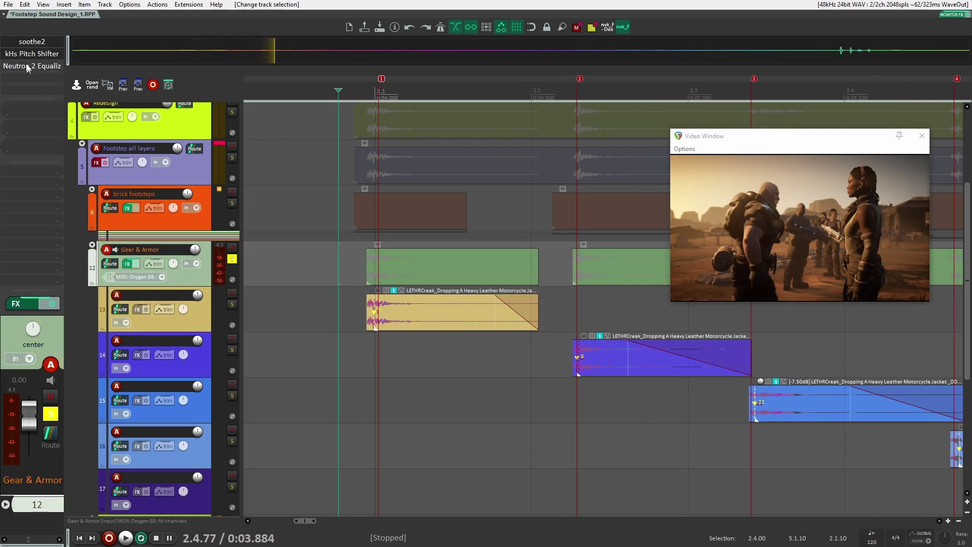
pyautogui.scroll(-6, 399, 354)
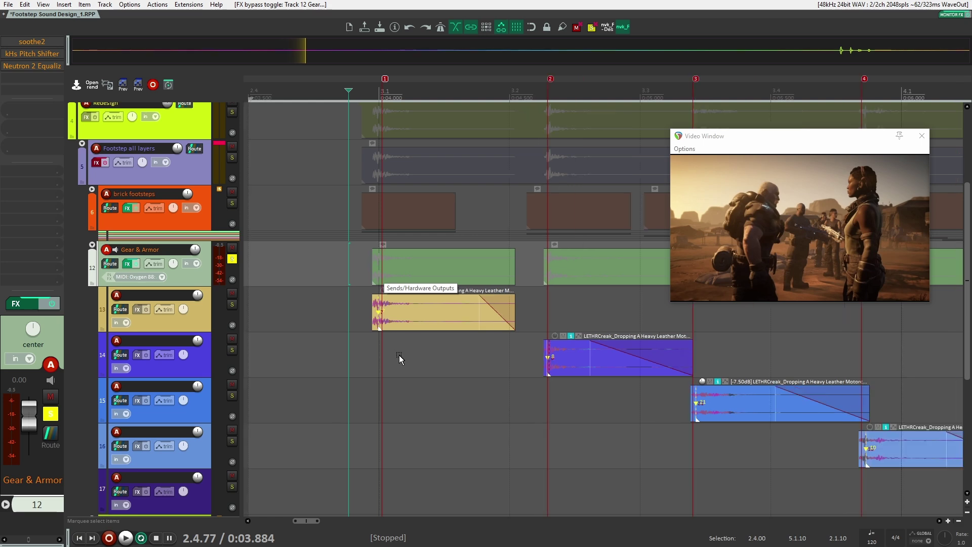
pyautogui.press('space')
pyautogui.scroll(-1, 402, 384)
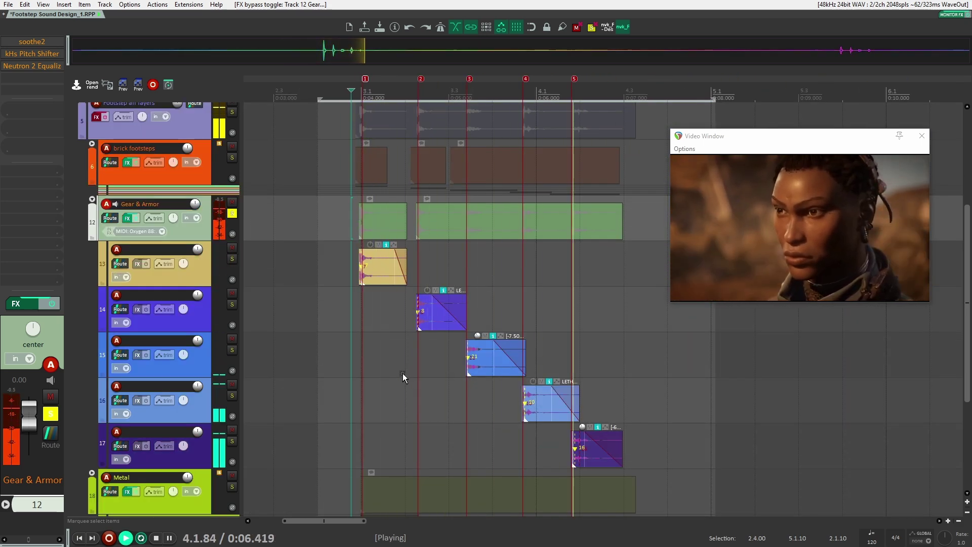
pyautogui.hscroll(1, 392, 369)
pyautogui.press('space')
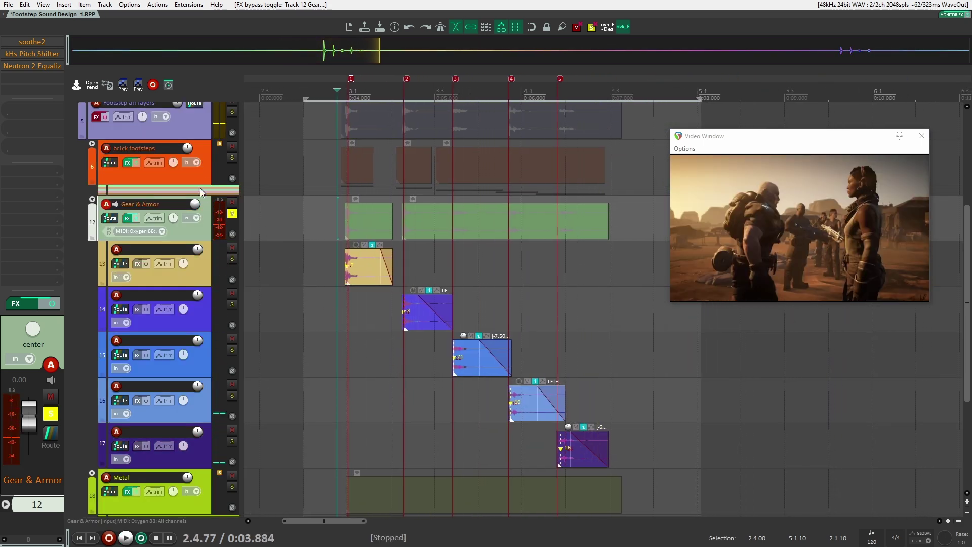
# - Re-enable soothe2 on the Gear & Armor folder and inspect its settings while auditioning the layer
pyautogui.click(32, 42)
pyautogui.press('space')
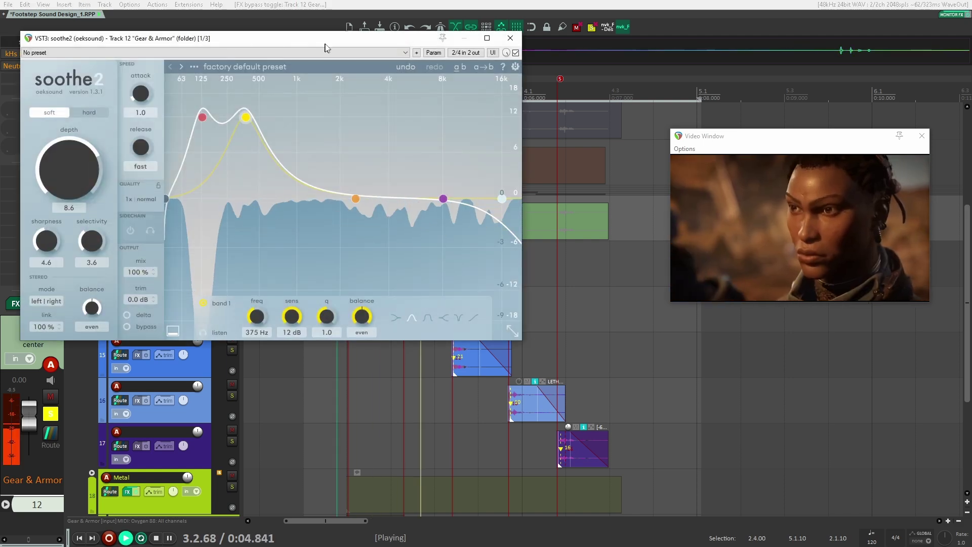
pyautogui.moveTo(318, 42); pyautogui.dragTo(424, 58)
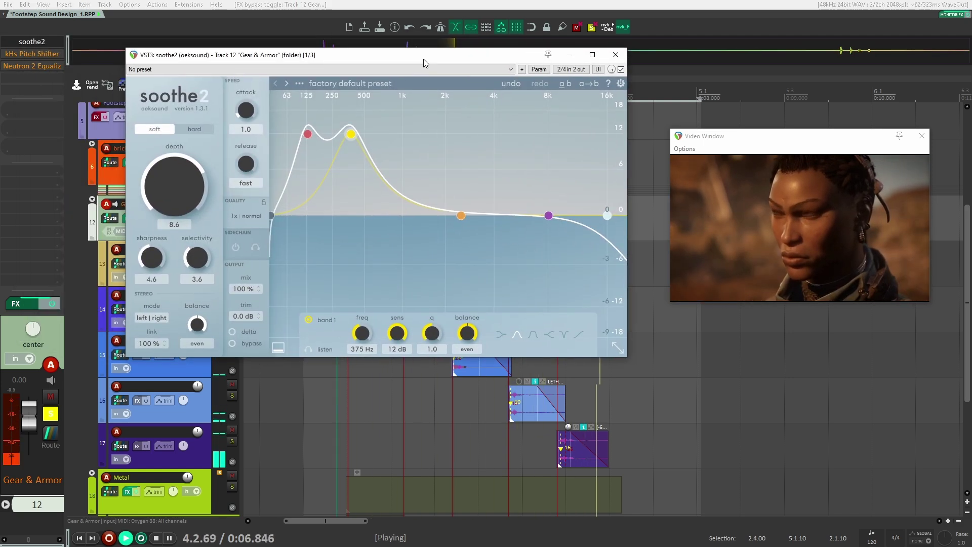
pyautogui.press('space')
# - Re-enable kHs Pitch Shifter on the Gear & Armor folder and inspect its settings during playback
pyautogui.click(33, 53)
pyautogui.press('space')
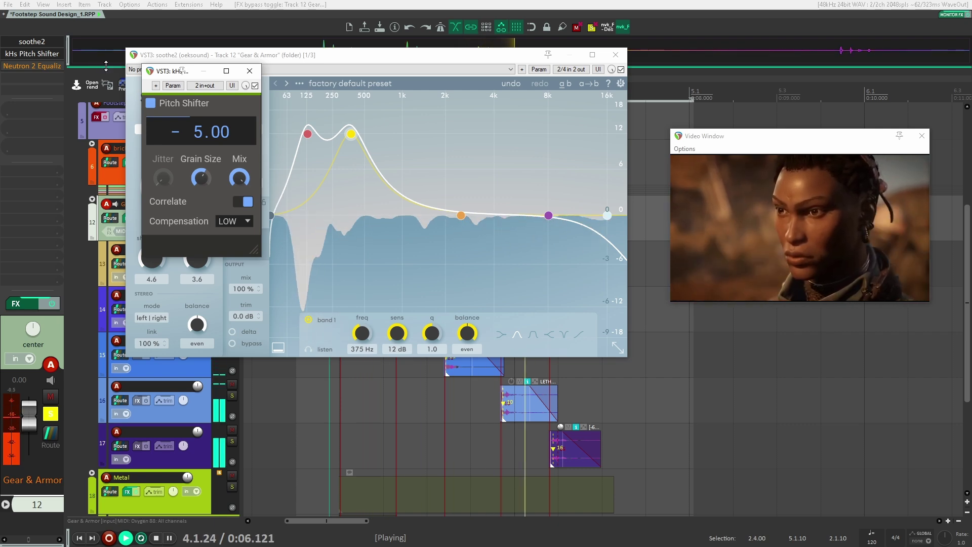
pyautogui.press('space')
# - Re-enable Neutron 2 Equalizer on the Gear & Armor folder, inspect its curve during playback, and close the open plugin windows
pyautogui.click(19, 65)
pyautogui.press('space')
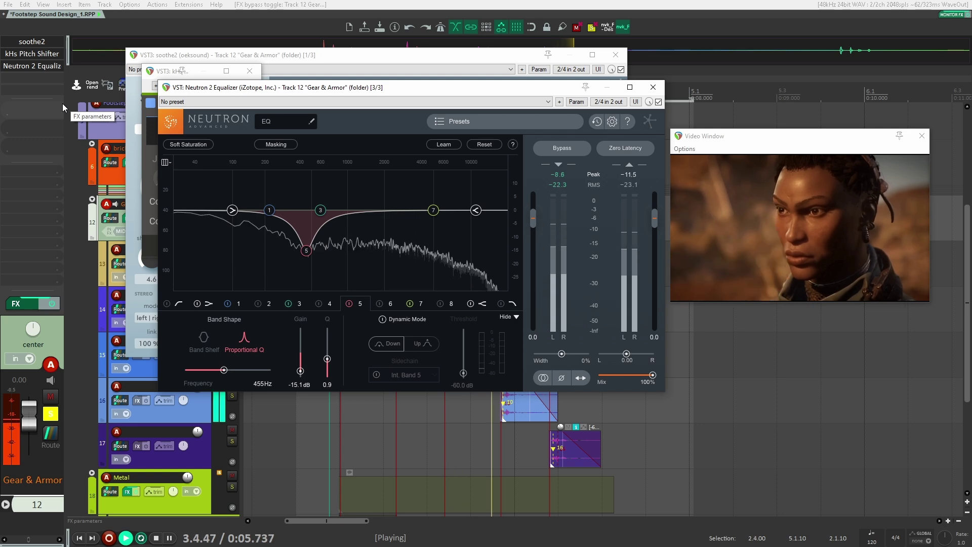
pyautogui.press('space')
pyautogui.click(654, 87)
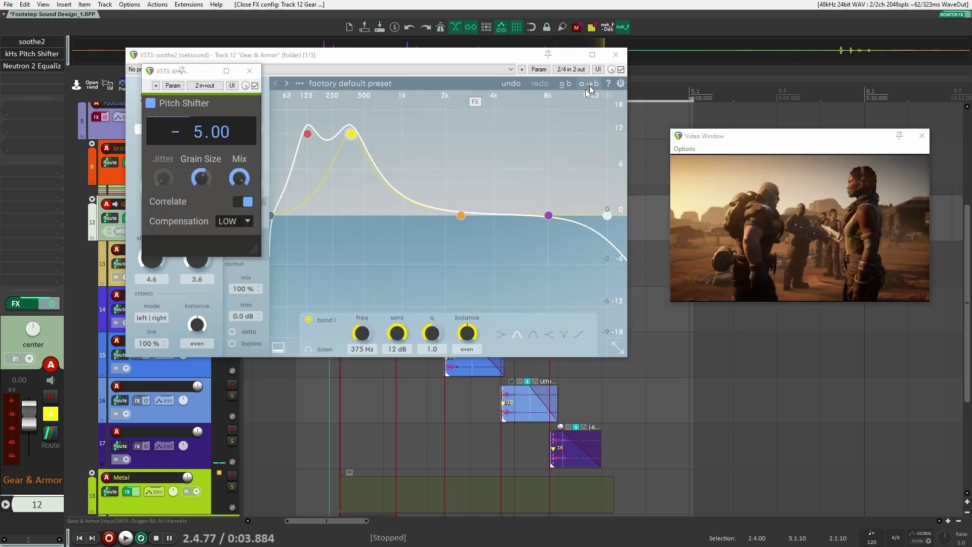
pyautogui.click(91, 204)
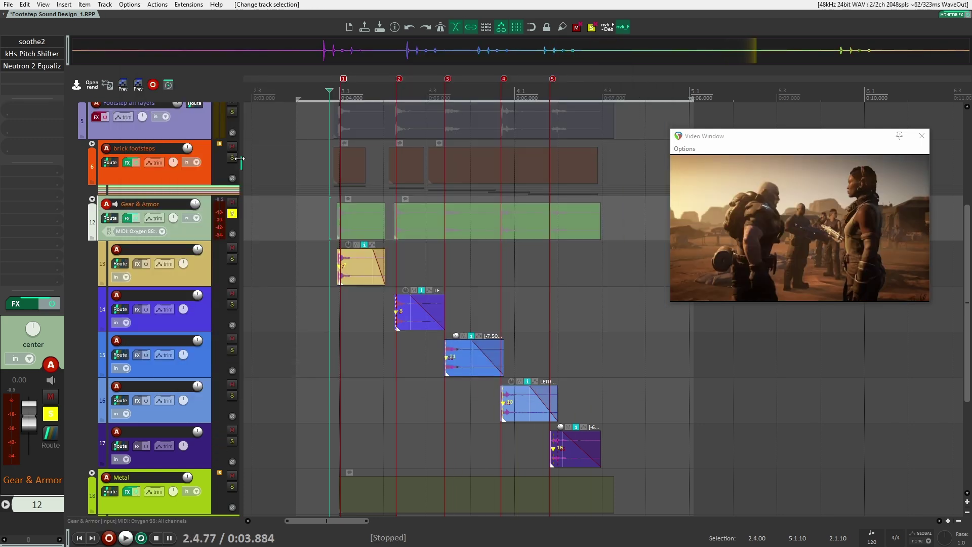
# - Collapse the Gear & Armor folder and audition it soloed together with the brick footsteps folder
pyautogui.click(233, 159)
pyautogui.click(92, 199)
pyautogui.press('space')
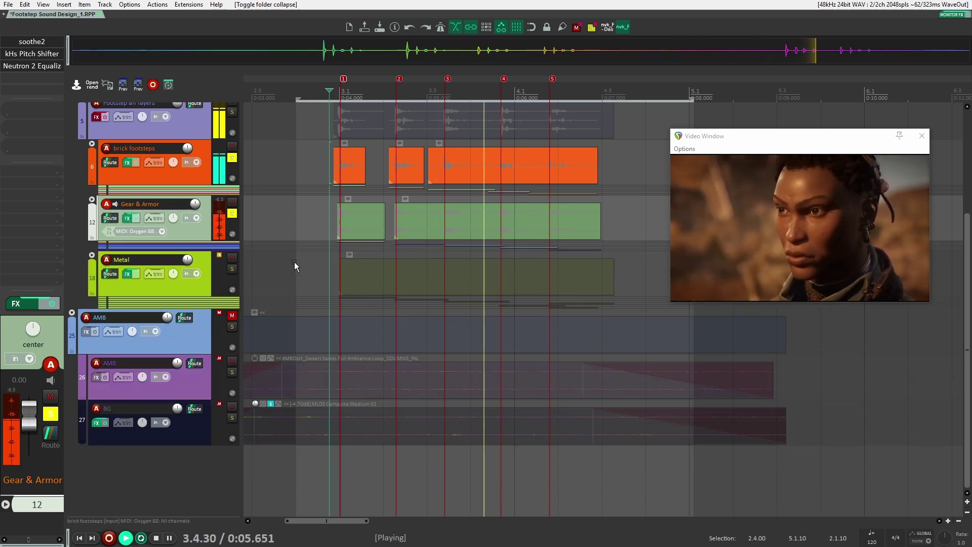
pyautogui.press('space')
# - Turn off the solos on Gear & Armor and brick footsteps, and expand the Metal folder
pyautogui.click(232, 213)
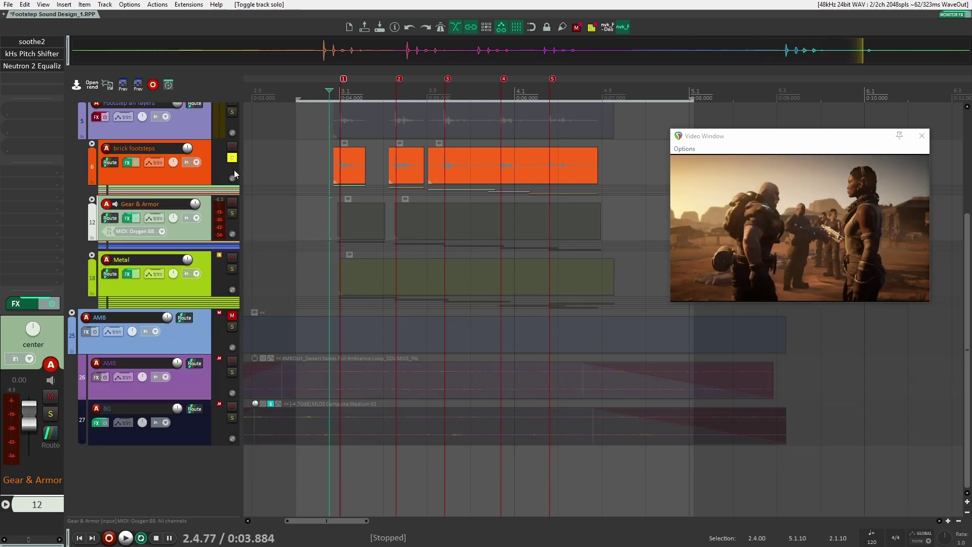
pyautogui.click(233, 158)
pyautogui.click(125, 270)
pyautogui.click(92, 255)
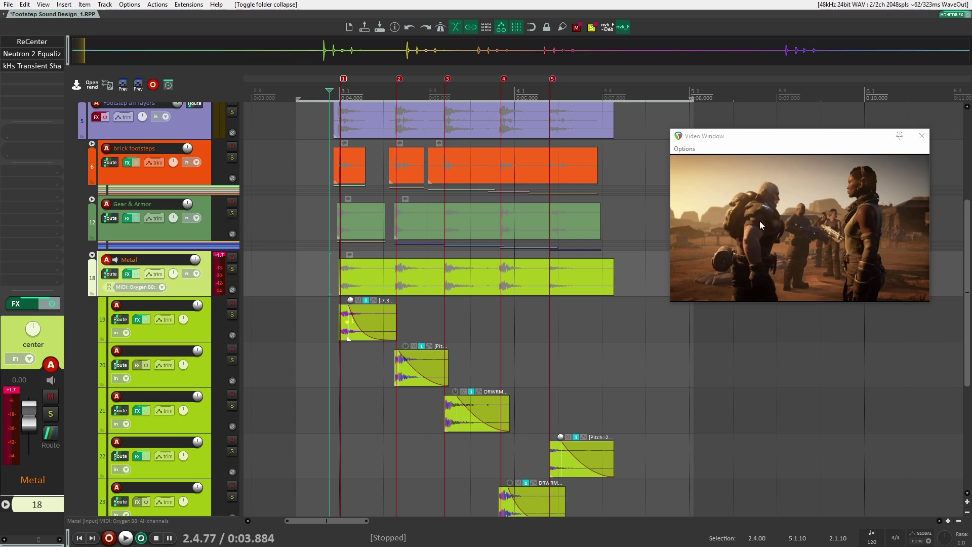
# - Solo the Metal folder and audition its clips across the footstep markers
pyautogui.click(232, 268)
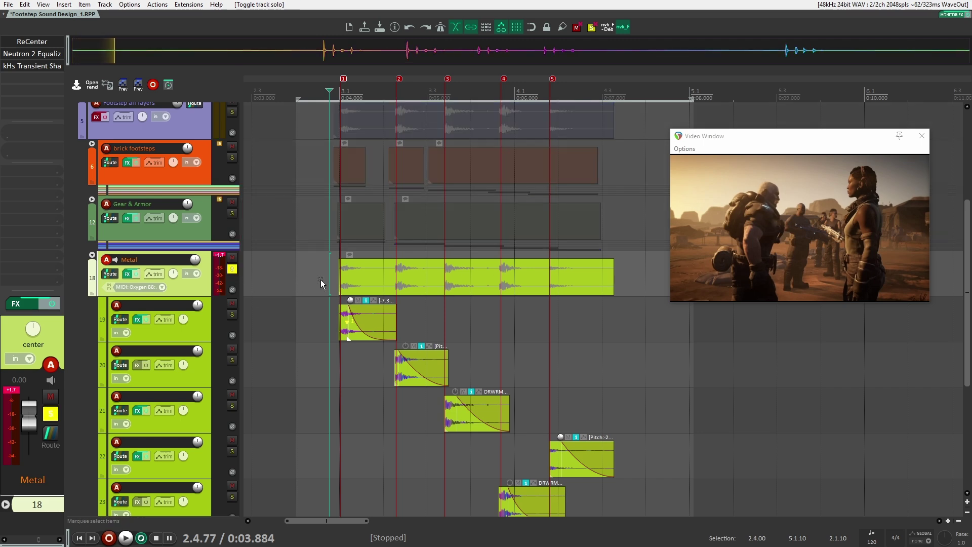
pyautogui.scroll(-1, 321, 279)
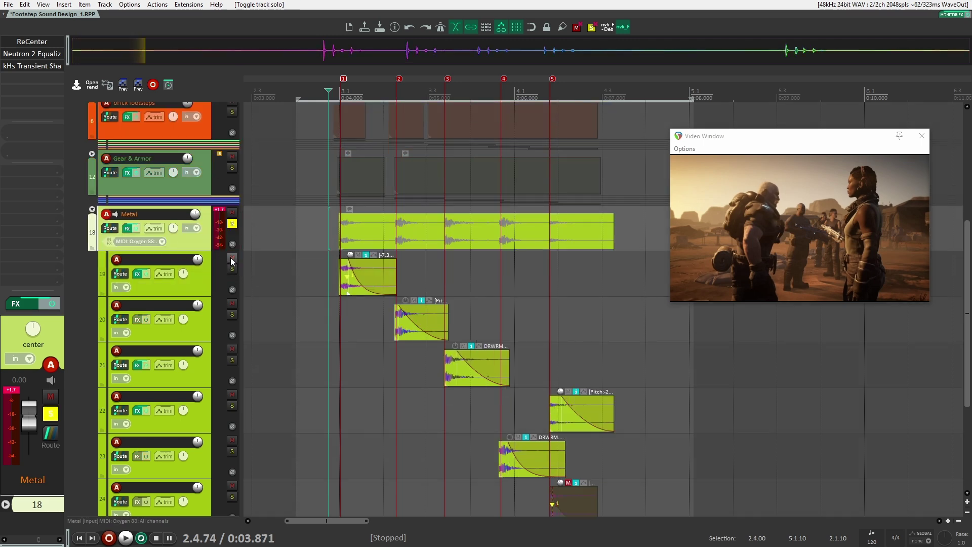
pyautogui.press('space')
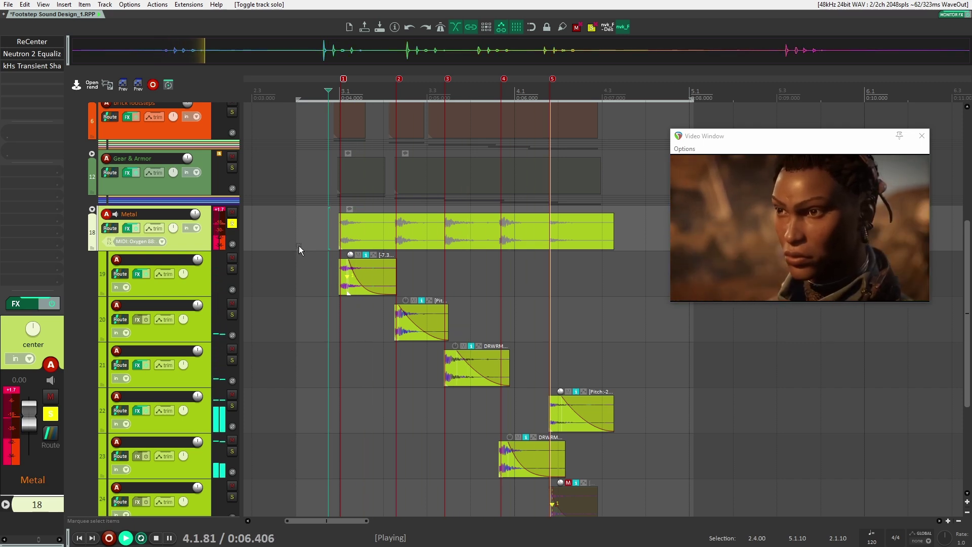
pyautogui.scroll(1, 299, 248)
pyautogui.press('space')
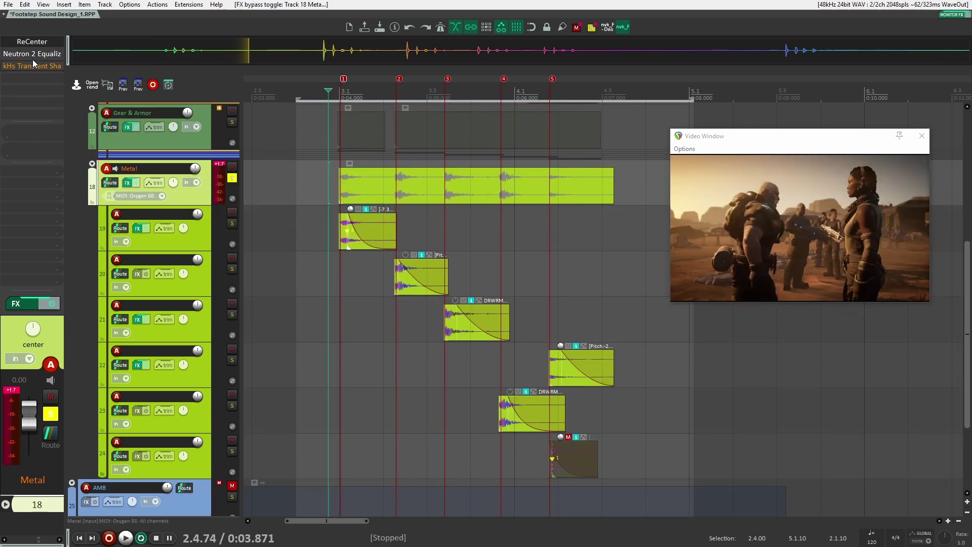
# - Audition the Metal folder with all three plugins bypassed, and again with ReCenter re-enabled and its window open
pyautogui.press('space')
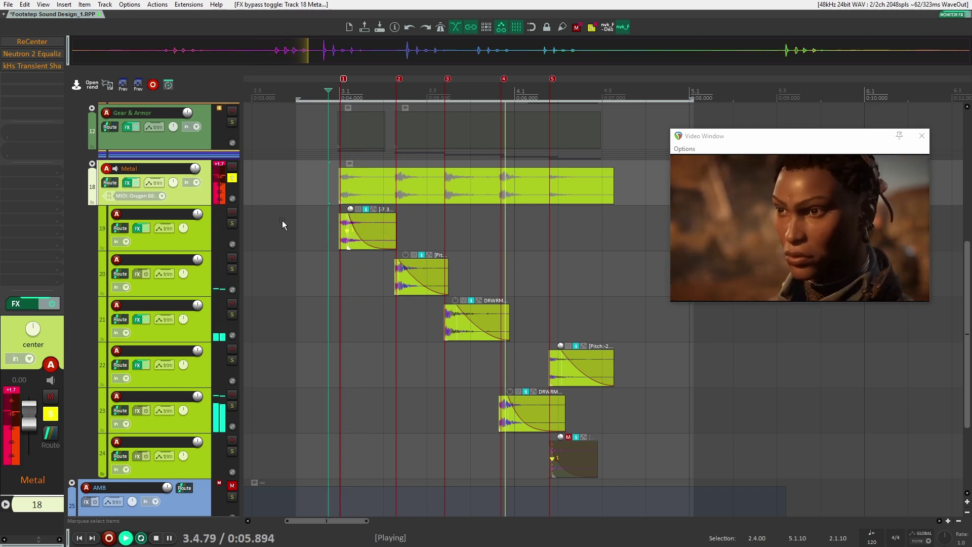
pyautogui.press('space')
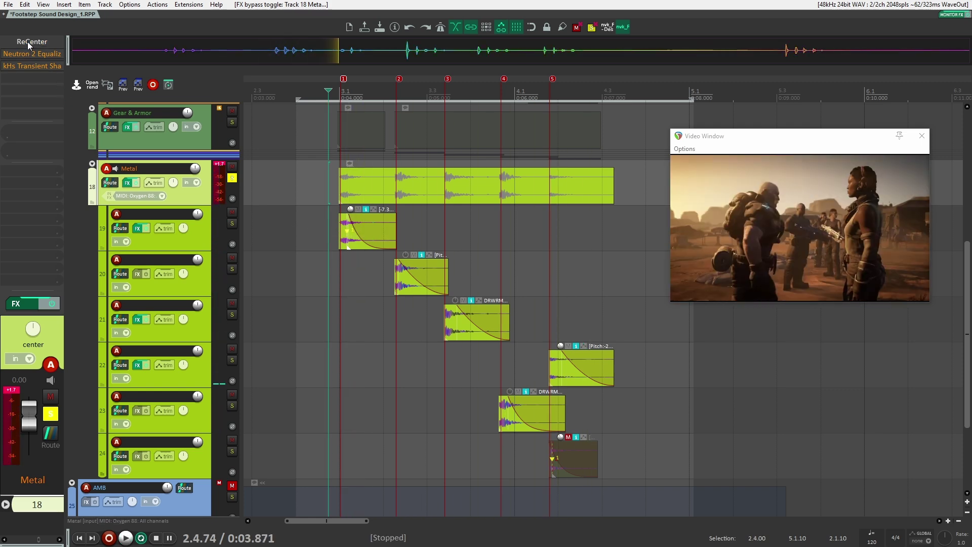
pyautogui.click(27, 41)
pyautogui.press('space')
pyautogui.moveTo(172, 43); pyautogui.dragTo(416, 126)
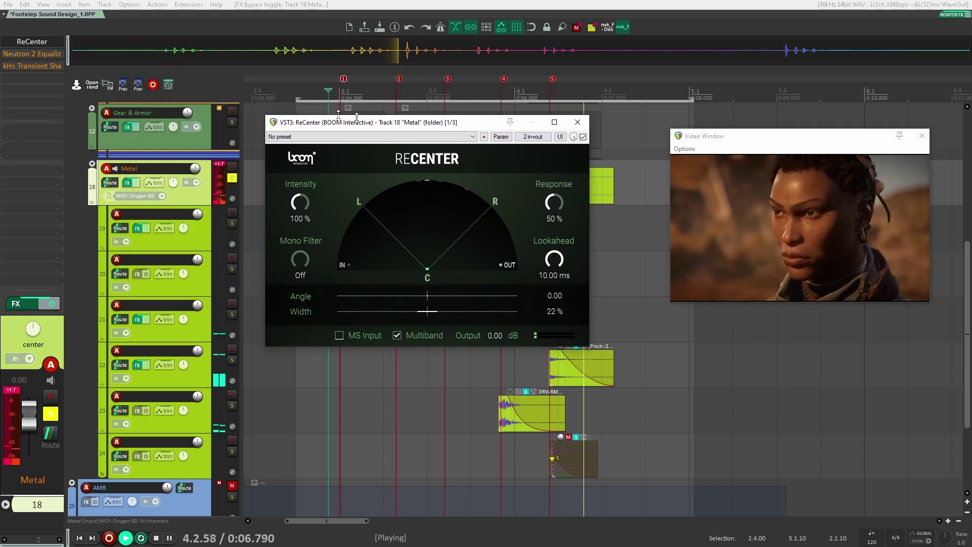
pyautogui.press('space')
# - Re-enable Neutron 2 Equalizer on the Metal folder and inspect its curve during playback
pyautogui.click(32, 54)
pyautogui.press('space')
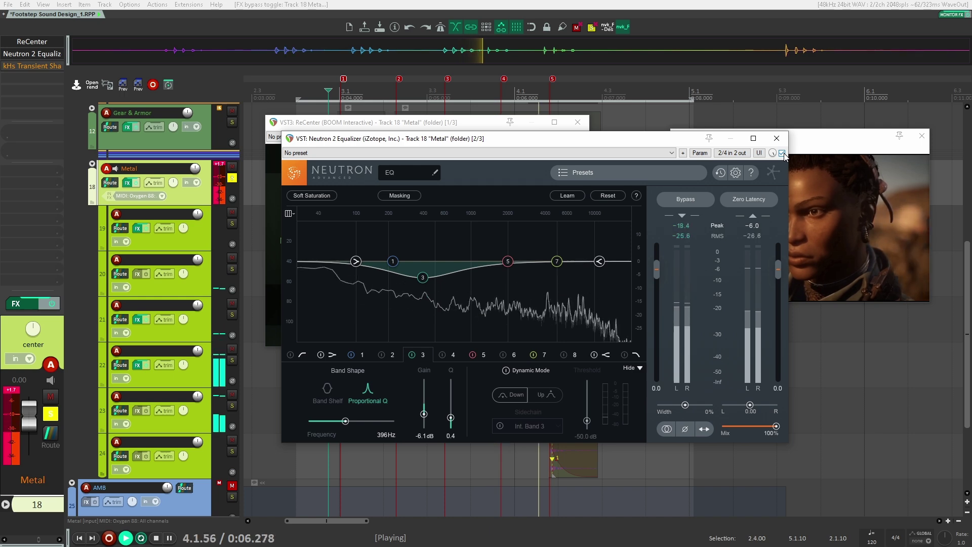
pyautogui.press('space')
# - Re-enable kHs Transient Shaper on the Metal folder, inspect its Sustain setting during playback, and close the plugin windows
pyautogui.click(29, 66)
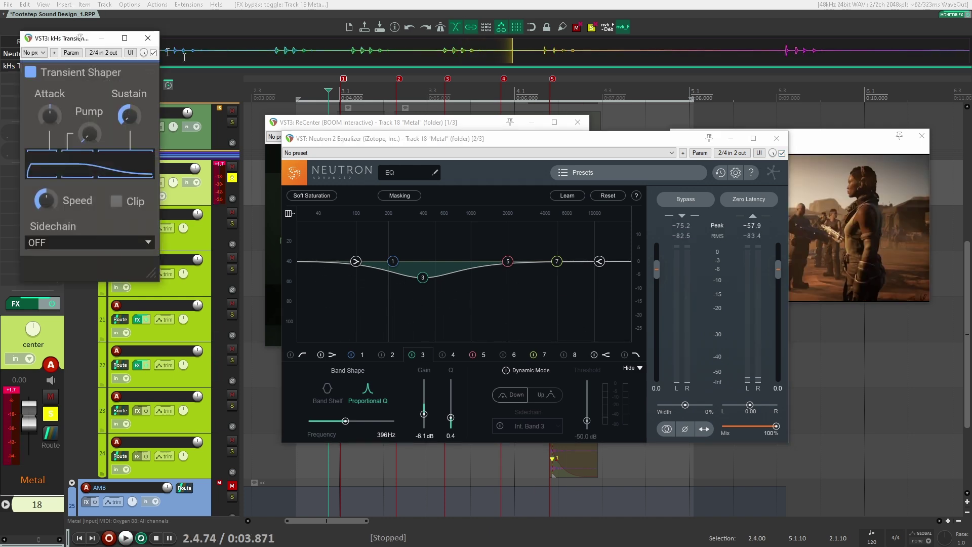
pyautogui.press('space')
pyautogui.moveTo(59, 42); pyautogui.dragTo(423, 131)
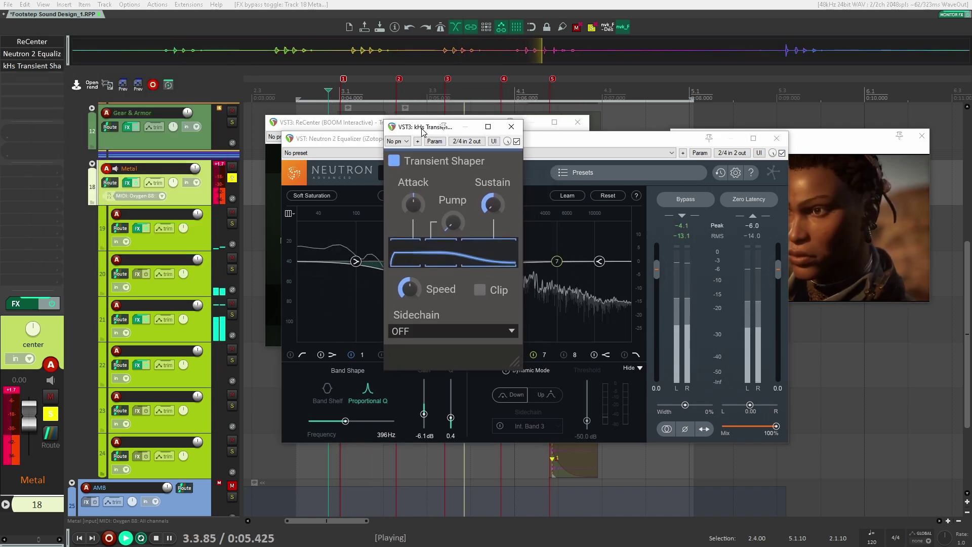
pyautogui.press('space')
pyautogui.moveTo(493, 205)
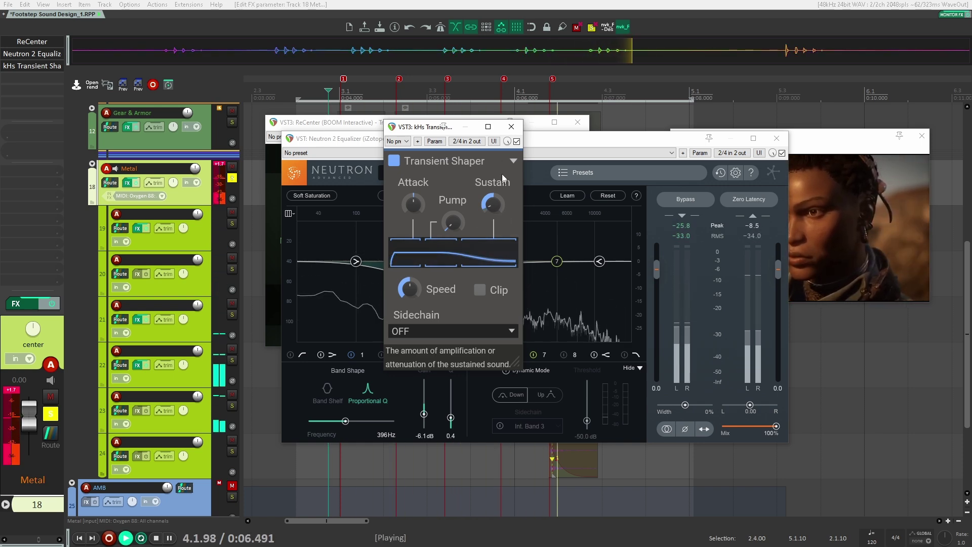
pyautogui.press('space')
pyautogui.click(511, 126)
pyautogui.click(581, 123)
# - Place the edit cursor just before marker 1 and examine the Heavy Metal Drawer clips on the Metal folder's tracks
pyautogui.click(334, 260)
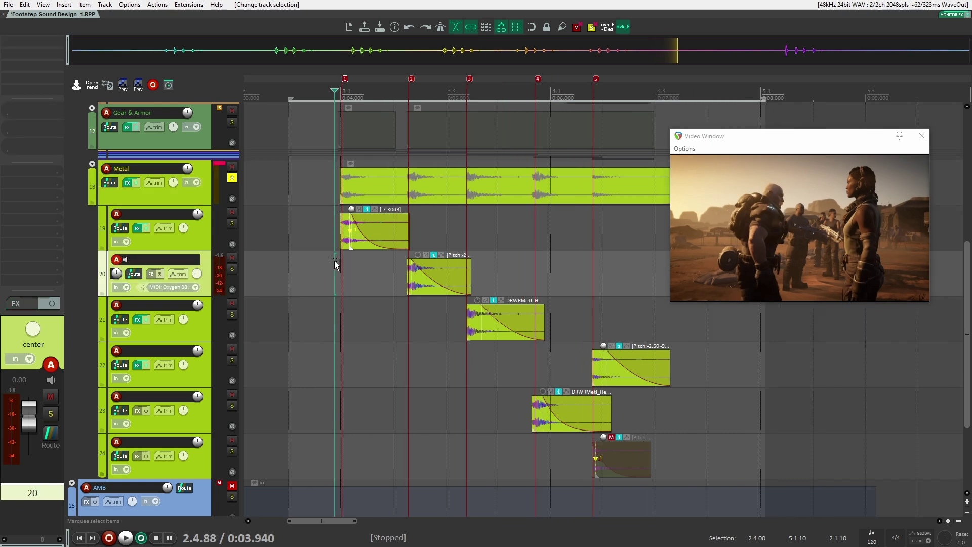
pyautogui.scroll(5, 335, 261)
pyautogui.scroll(3, 608, 334)
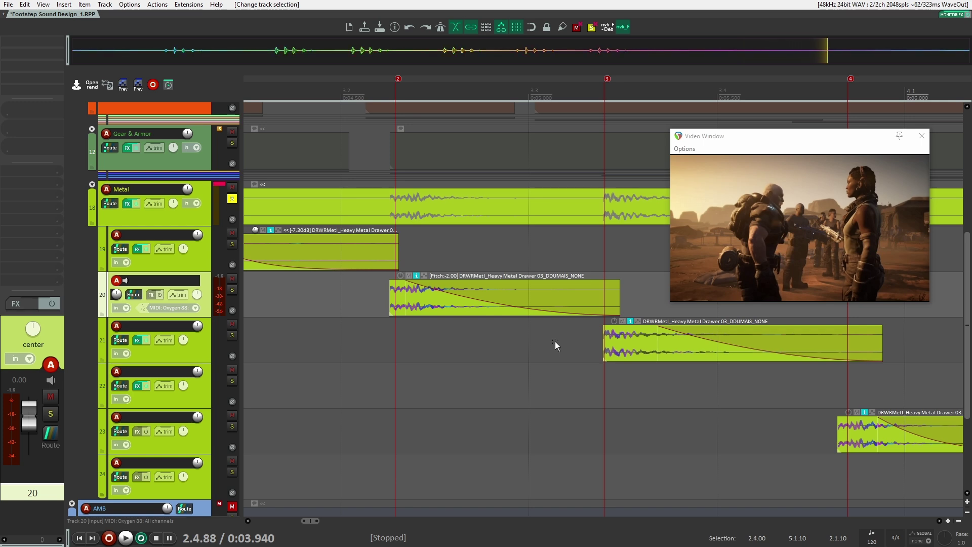
pyautogui.scroll(-3, 555, 342)
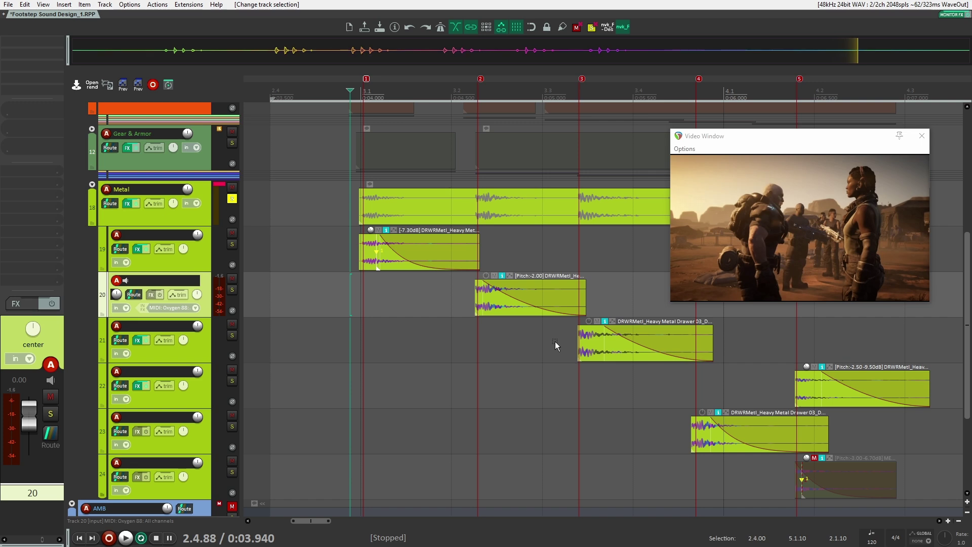
# - Examine the staggered Heavy Metal Drawer clips at markers 1 to 5 on the Metal folder's child tracks
pyautogui.scroll(-3, 555, 341)
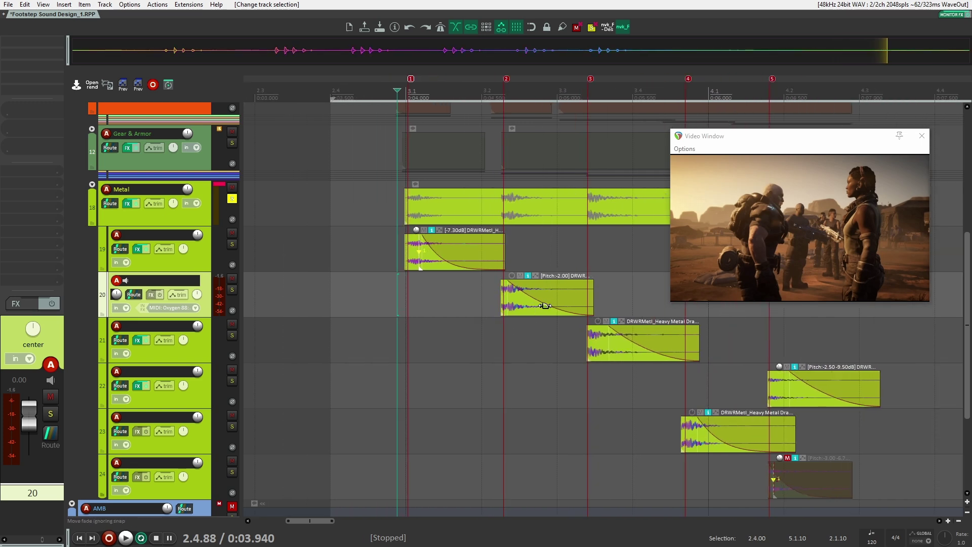
pyautogui.scroll(2, 526, 309)
pyautogui.scroll(-2, 563, 341)
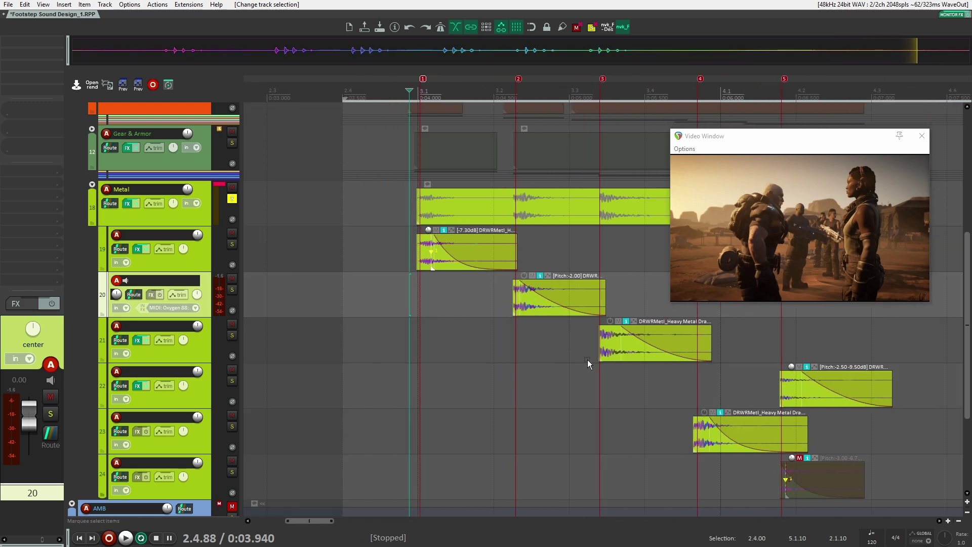
pyautogui.scroll(3, 588, 360)
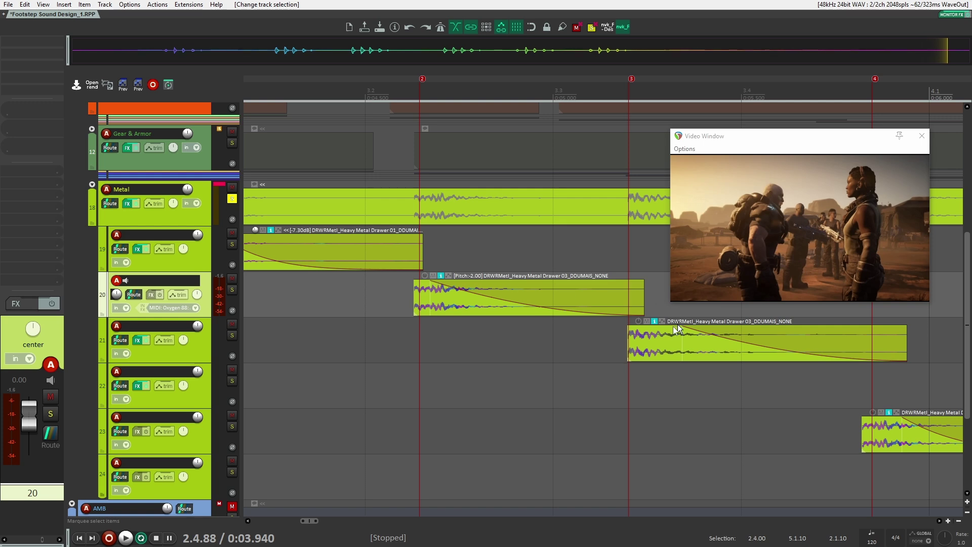
pyautogui.scroll(-3, 646, 356)
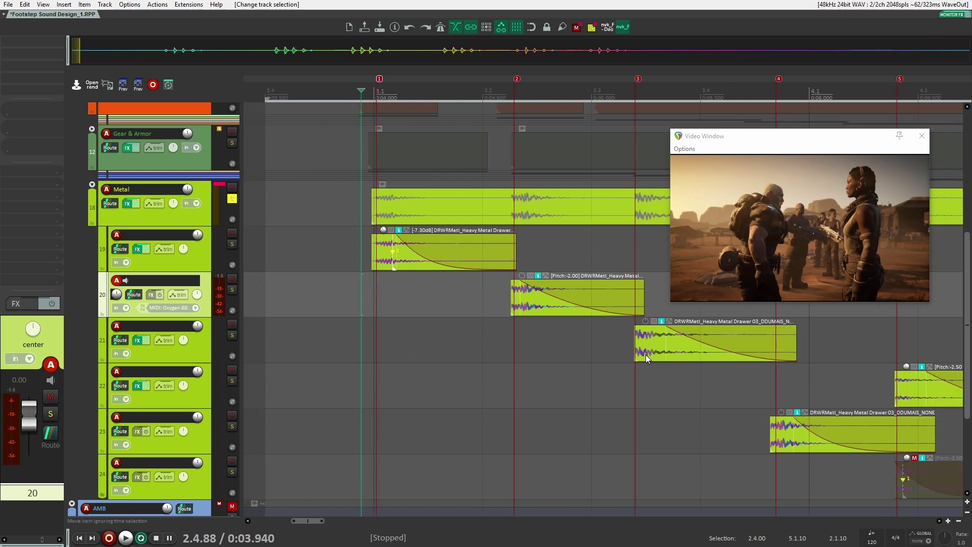
pyautogui.scroll(2, 647, 354)
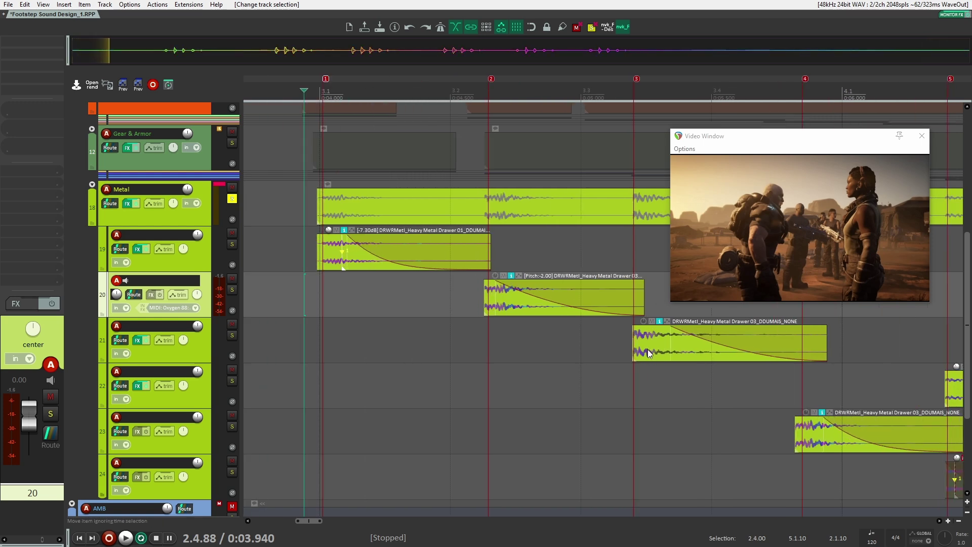
pyautogui.scroll(-3, 739, 390)
pyautogui.moveTo(740, 390); pyautogui.dragTo(435, 349)
# - Collapse the Metal folder and remove its solo so all footstep layers are heard together
pyautogui.click(91, 142)
pyautogui.click(232, 225)
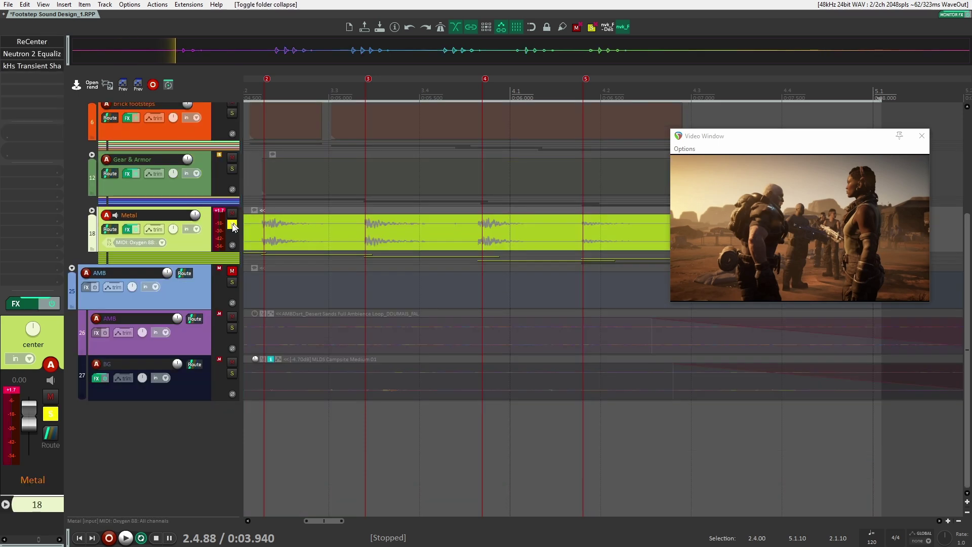
pyautogui.scroll(4, 238, 233)
pyautogui.scroll(-2, 308, 278)
pyautogui.moveTo(308, 278); pyautogui.dragTo(339, 271)
pyautogui.moveTo(281, 293); pyautogui.dragTo(455, 282)
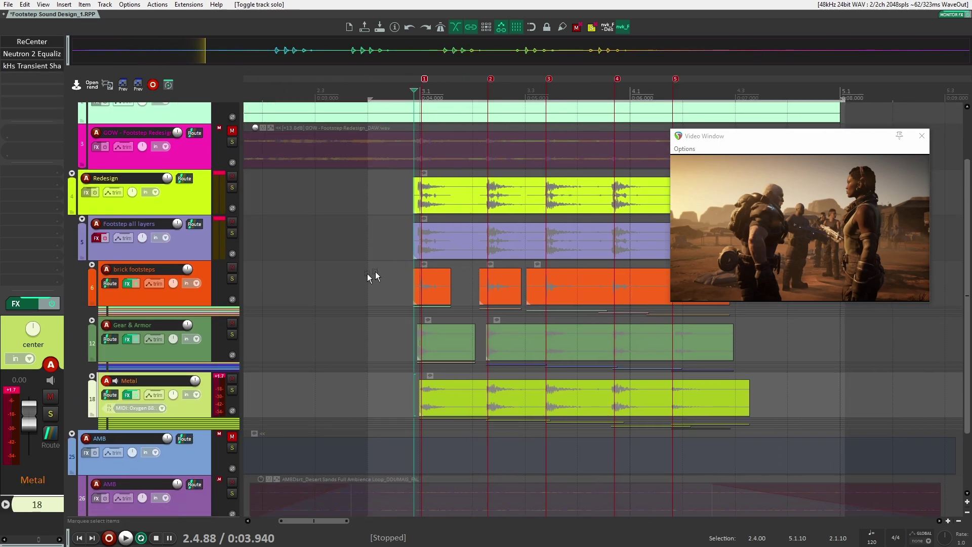
# - Select the Footstep all layers folder and audition the combined layers with its effects chain bypassed, starting just before marker 1
pyautogui.click(397, 256)
pyautogui.press('space')
pyautogui.scroll(-2, 452, 276)
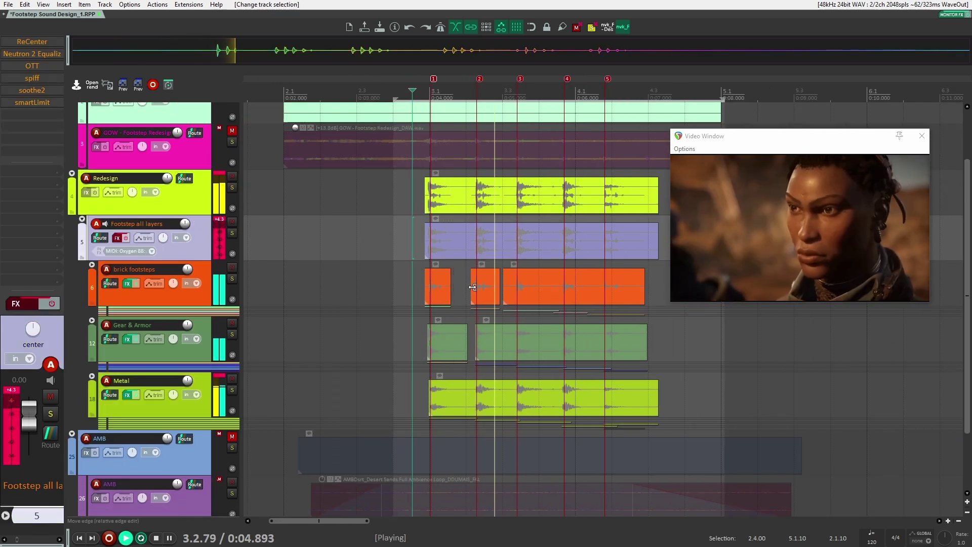
pyautogui.press('space')
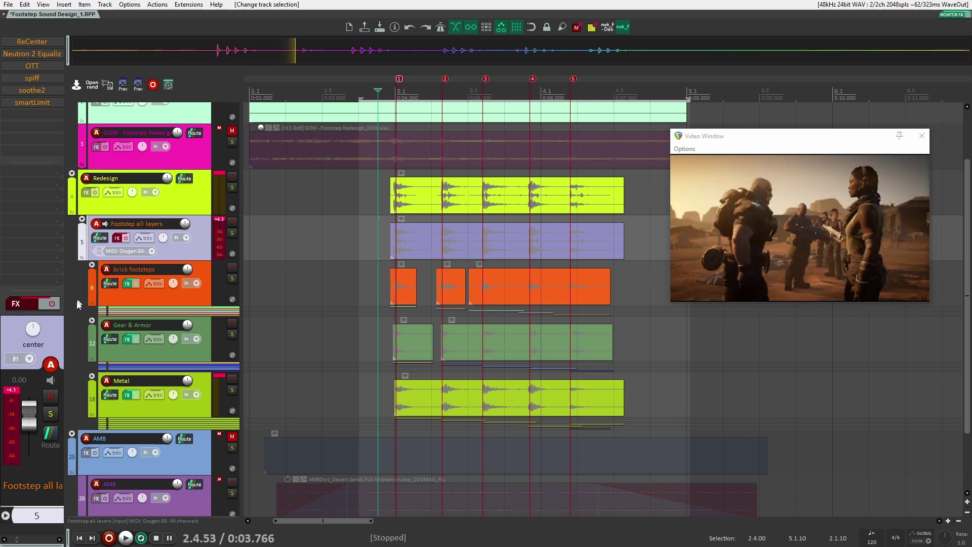
# - Enable the effects chain on the Footstep all layers folder, keeping its individual plugins bypassed, and dismiss the Add FX browser
pyautogui.click(52, 304)
pyautogui.doubleClick(42, 113)
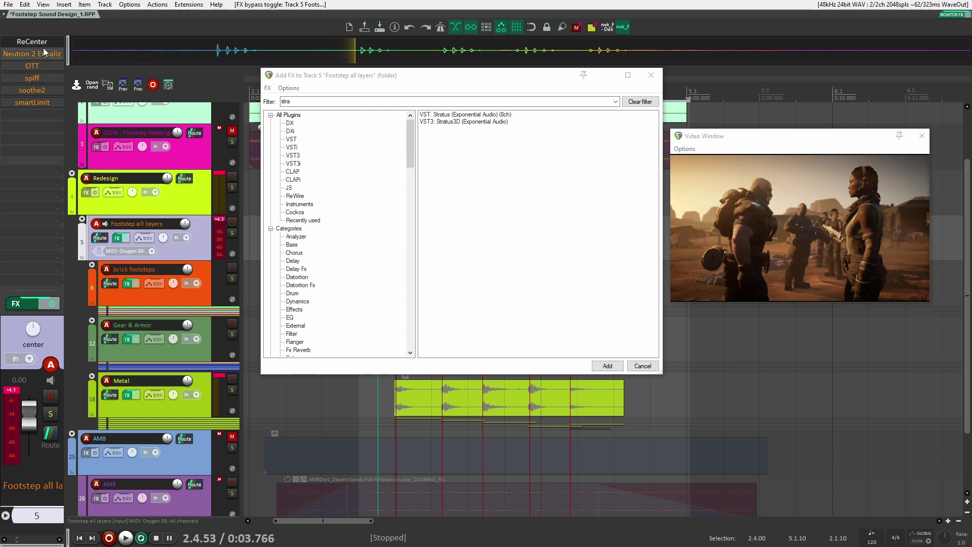
pyautogui.click(651, 75)
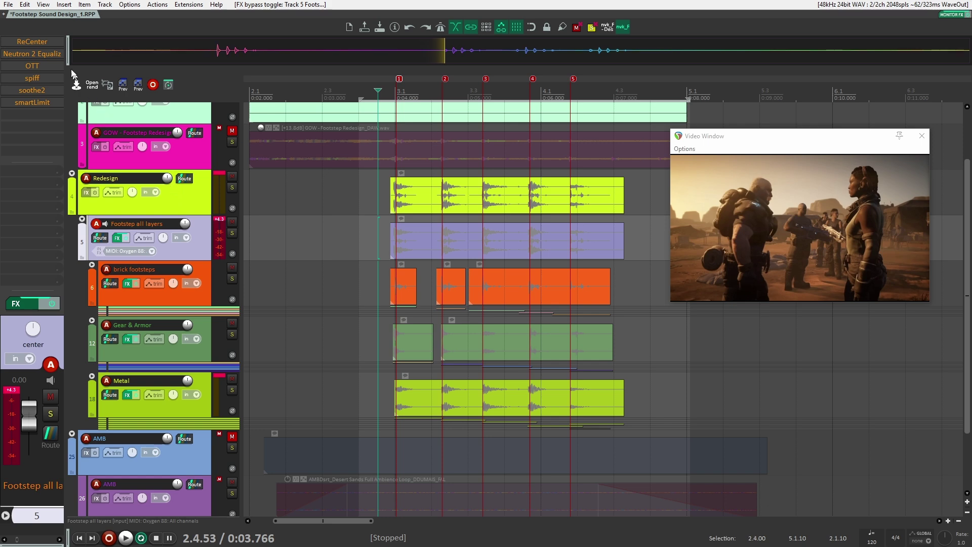
# - Re-enable ReCenter on Footstep all layers and inspect its stereo display during playback
pyautogui.click(27, 44)
pyautogui.press('space')
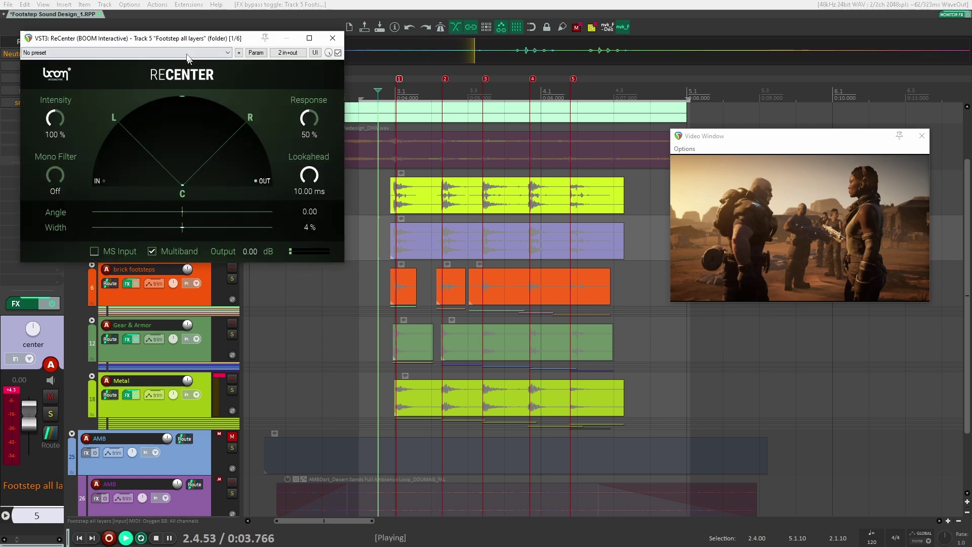
pyautogui.moveTo(359, 103); pyautogui.dragTo(381, 97)
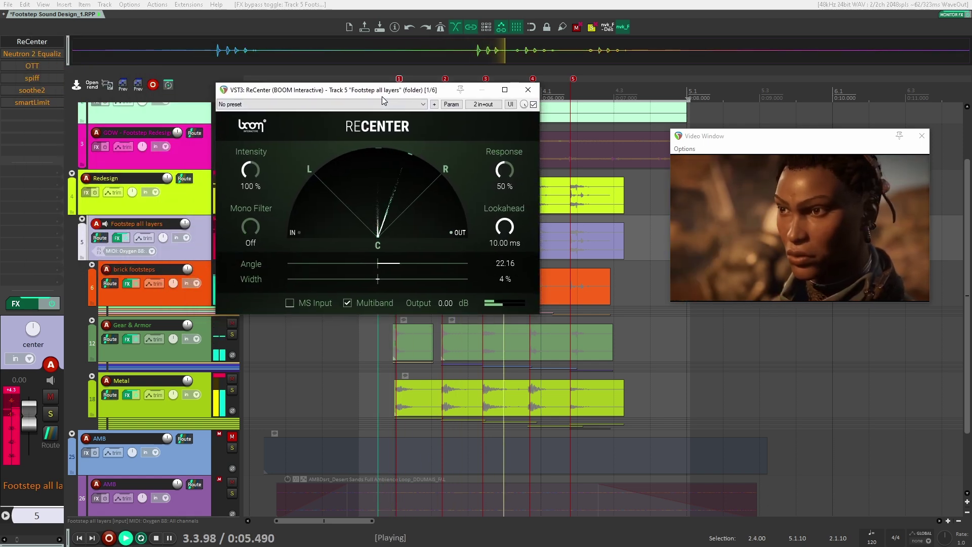
pyautogui.press('space')
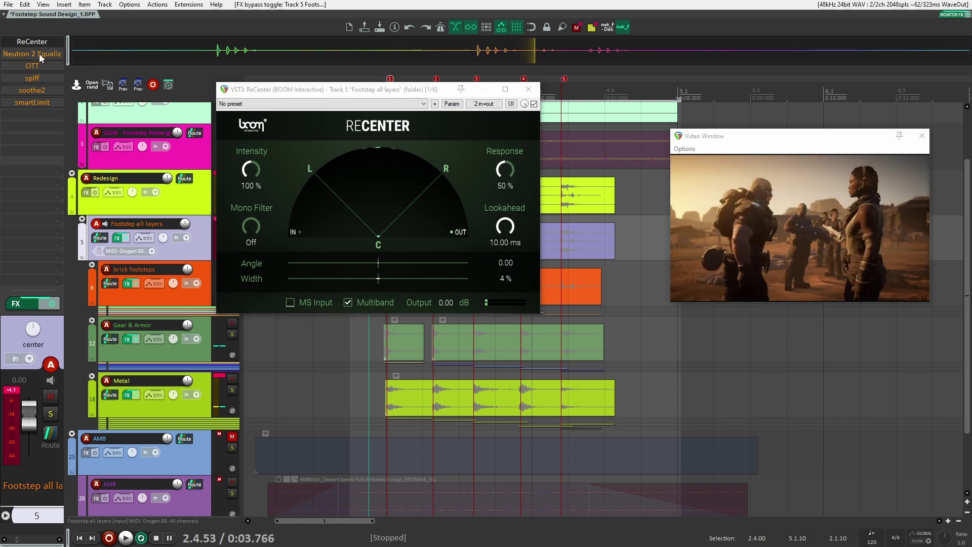
# - Re-enable Neutron 2 Equalizer and OTT on Footstep all layers and inspect both plugins during playback
pyautogui.click(39, 53)
pyautogui.press('space')
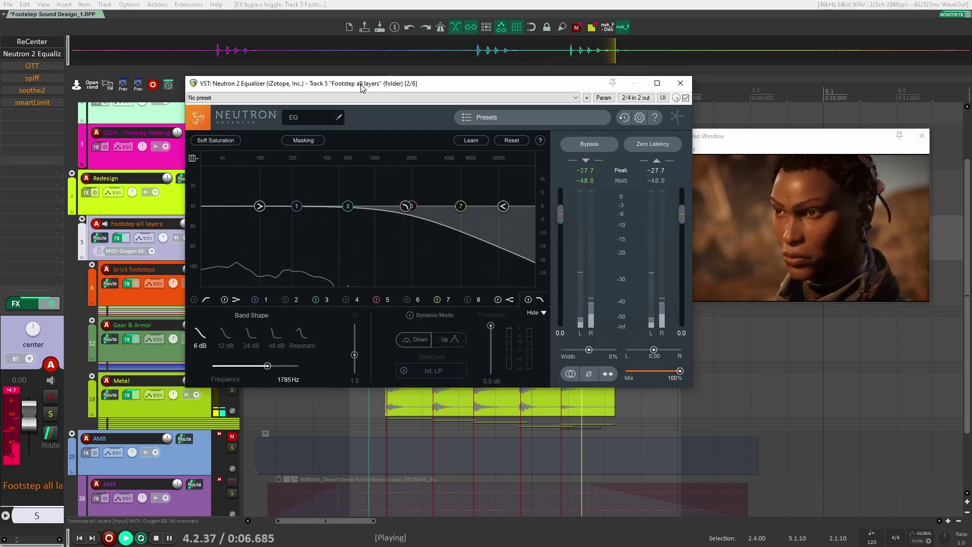
pyautogui.click(34, 66)
pyautogui.moveTo(48, 28); pyautogui.dragTo(378, 94)
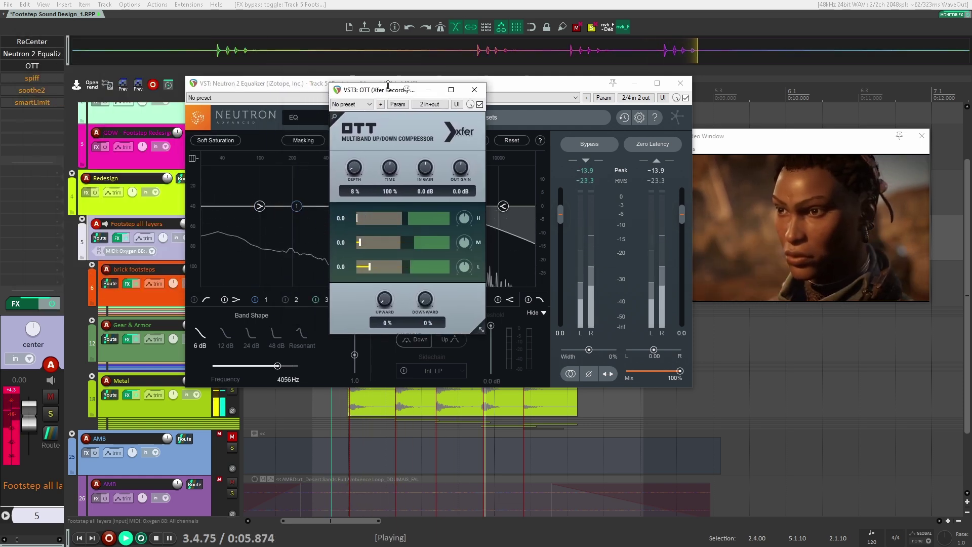
# - Re-enable spiff and soothe2 on Footstep all layers and inspect their responses during playback
pyautogui.click(32, 78)
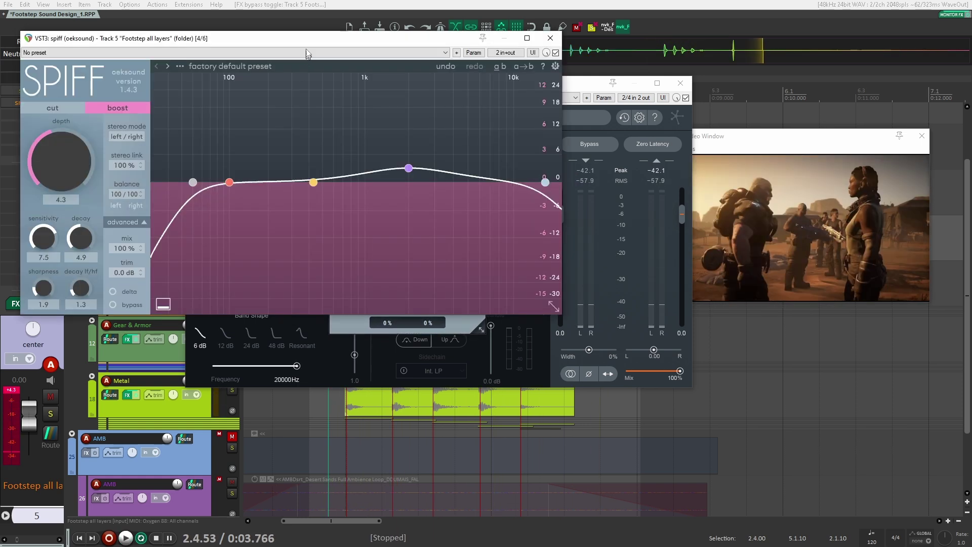
pyautogui.moveTo(302, 14); pyautogui.dragTo(445, 89)
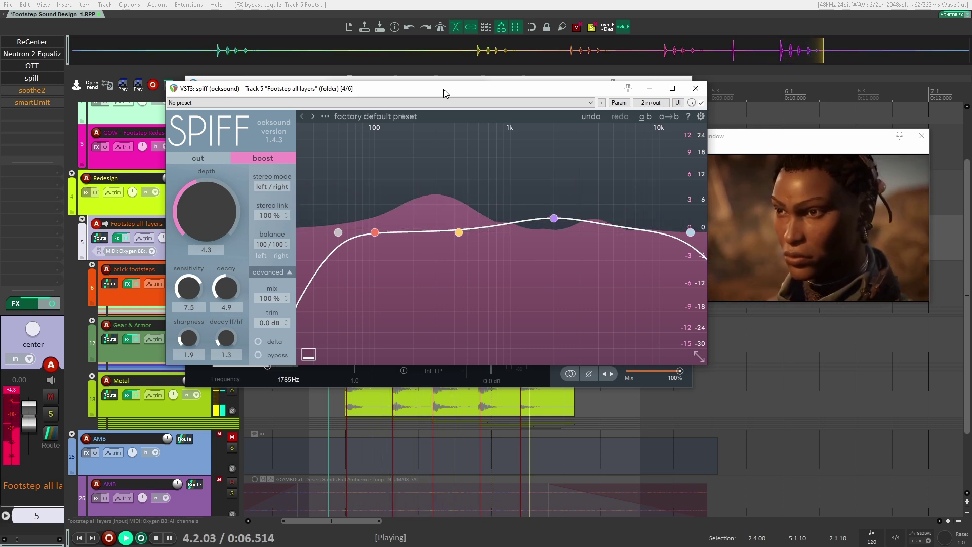
pyautogui.click(34, 92)
pyautogui.moveTo(272, 59); pyautogui.dragTo(439, 92)
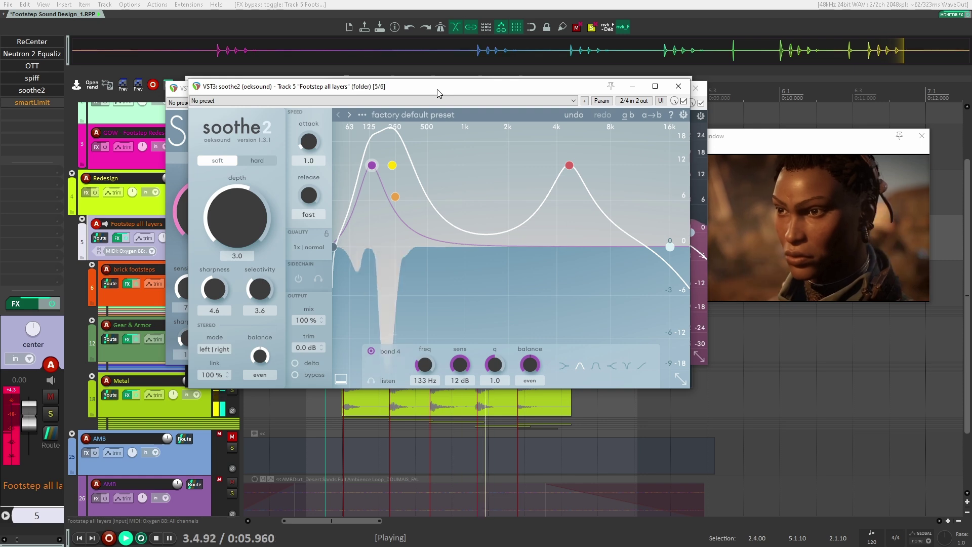
pyautogui.press('space')
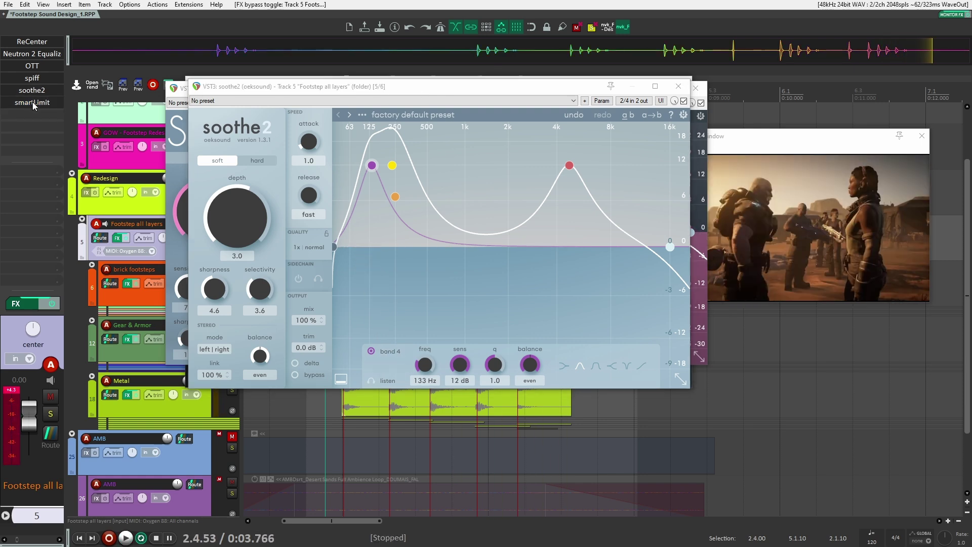
# - Re-enable smartLimit on Footstep all layers and inspect its limiting display during playback
pyautogui.click(34, 102)
pyautogui.press('space')
pyautogui.moveTo(243, 42); pyautogui.dragTo(384, 79)
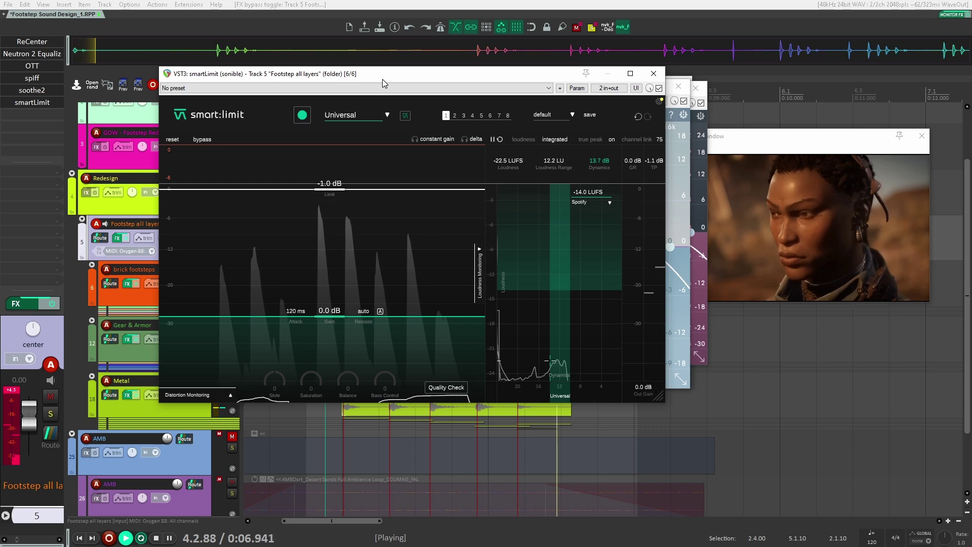
pyautogui.press('space')
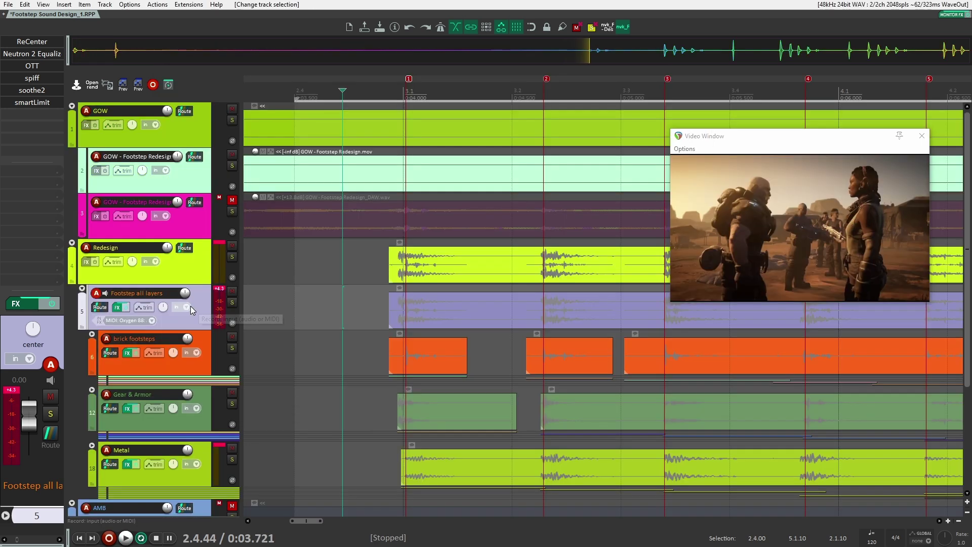
# - Review OTT's depth setting on Footstep all layers, close it, and open spiff to examine its transient boost settings
pyautogui.click(32, 66)
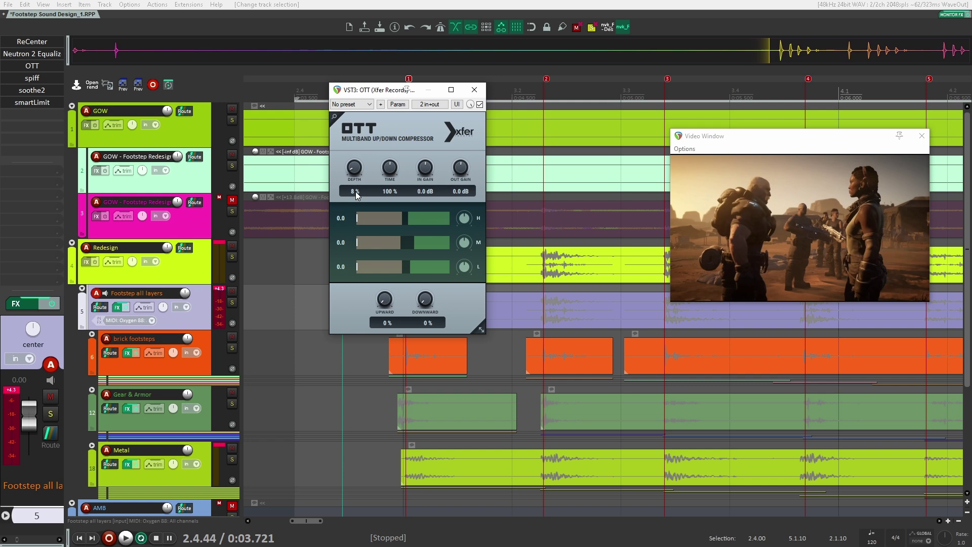
pyautogui.click(475, 90)
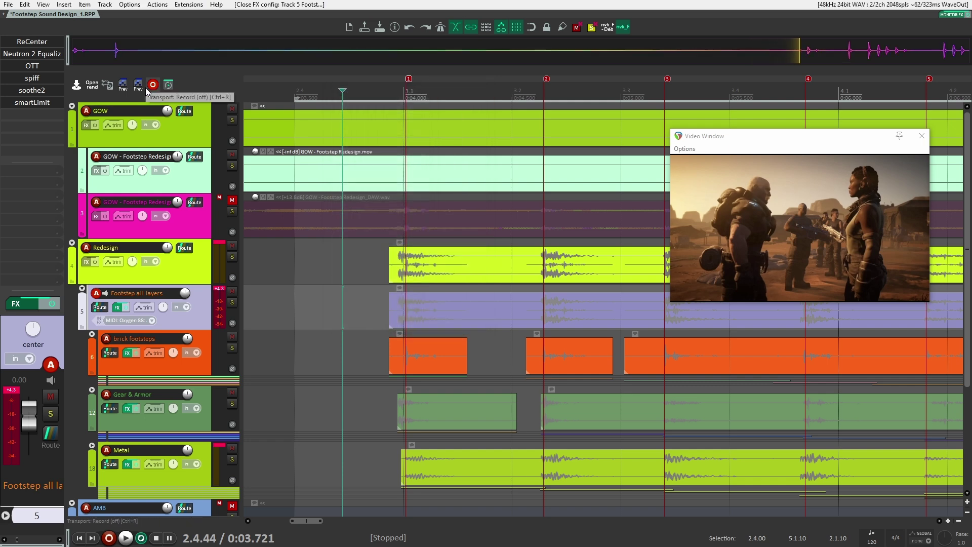
pyautogui.click(28, 83)
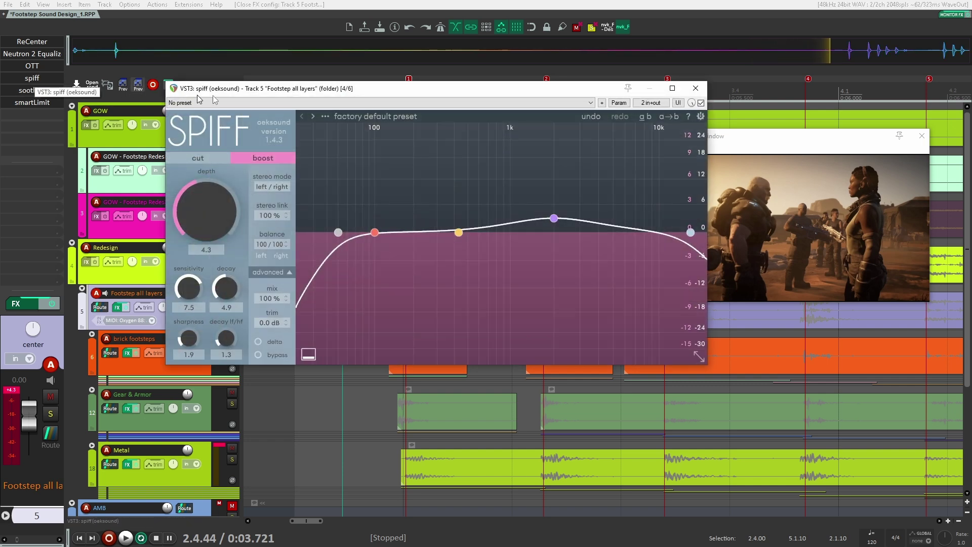
pyautogui.moveTo(341, 90); pyautogui.dragTo(291, 122)
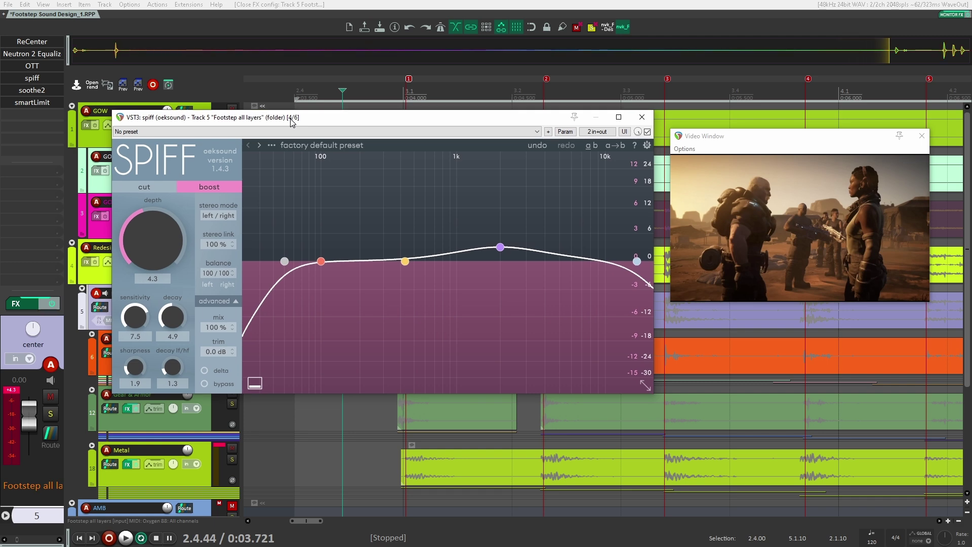
# - Turn on spiff's delta mode, solo Footstep all layers, and audition only the added transients from just before marker 1
pyautogui.click(204, 370)
pyautogui.moveTo(378, 123); pyautogui.dragTo(543, 72)
pyautogui.click(233, 303)
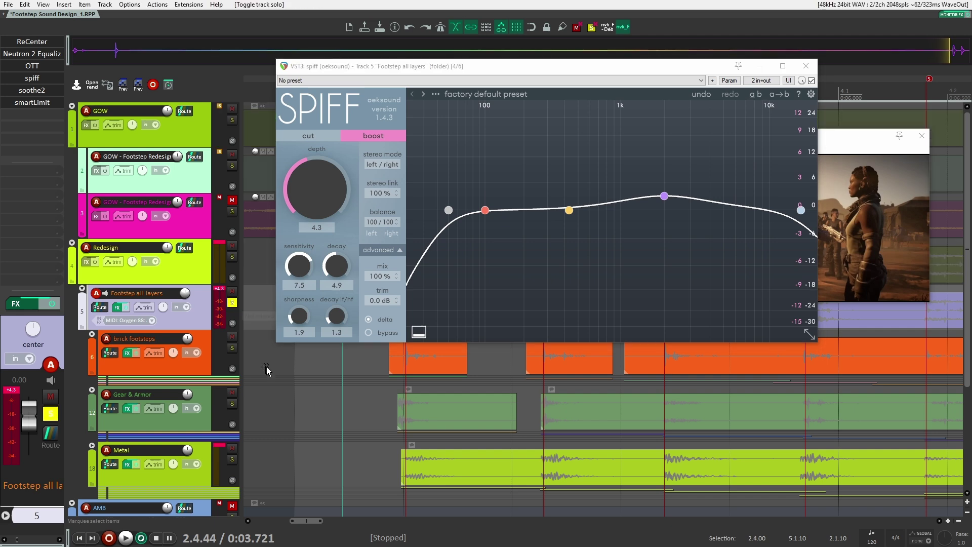
pyautogui.click(337, 361)
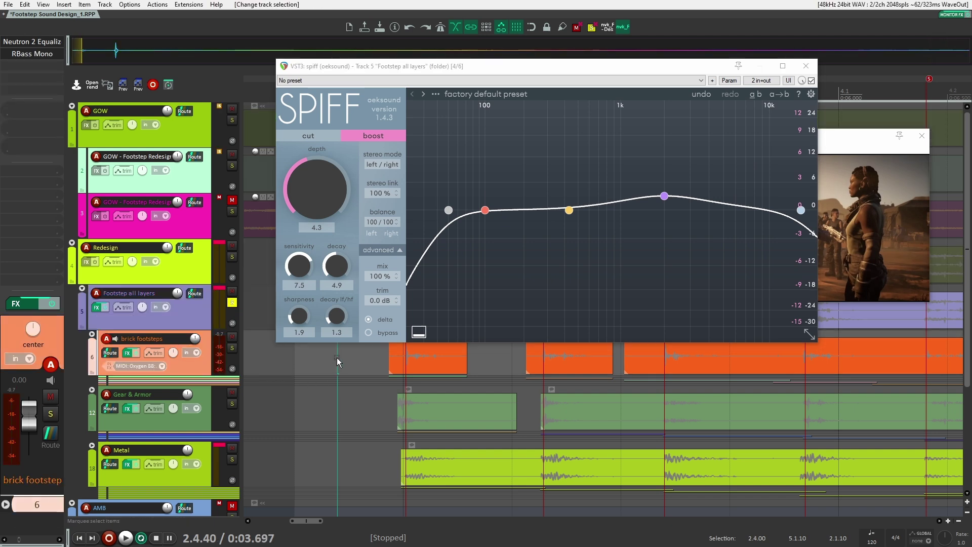
pyautogui.press('space')
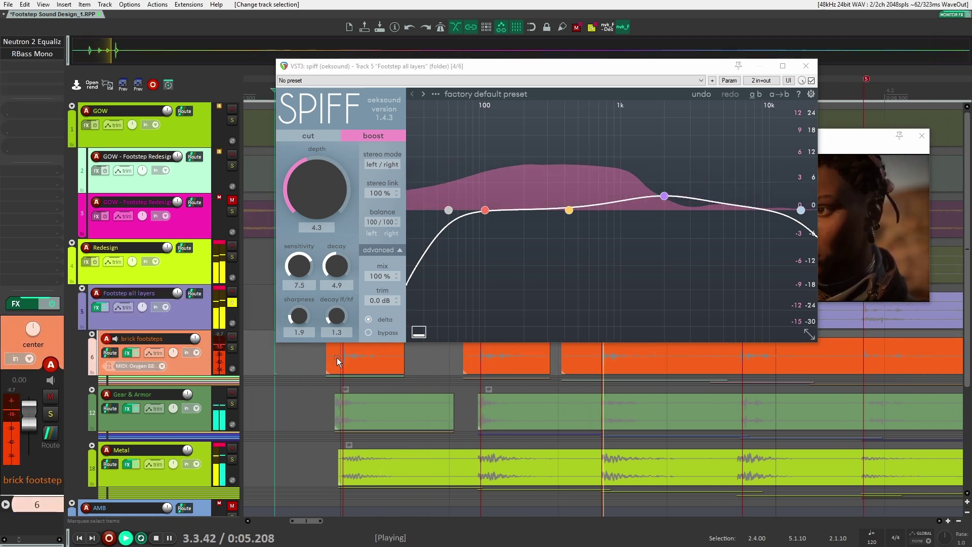
pyautogui.press('space')
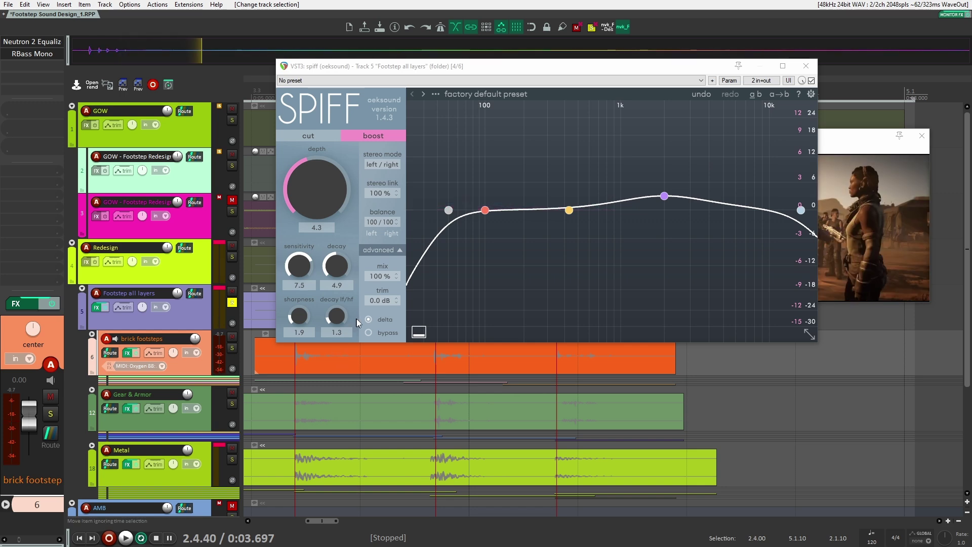
# - Turn off spiff's delta mode and compare playback of the footsteps with spiff bypassed and active
pyautogui.click(368, 333)
pyautogui.moveTo(468, 67); pyautogui.dragTo(297, 81)
pyautogui.press('space')
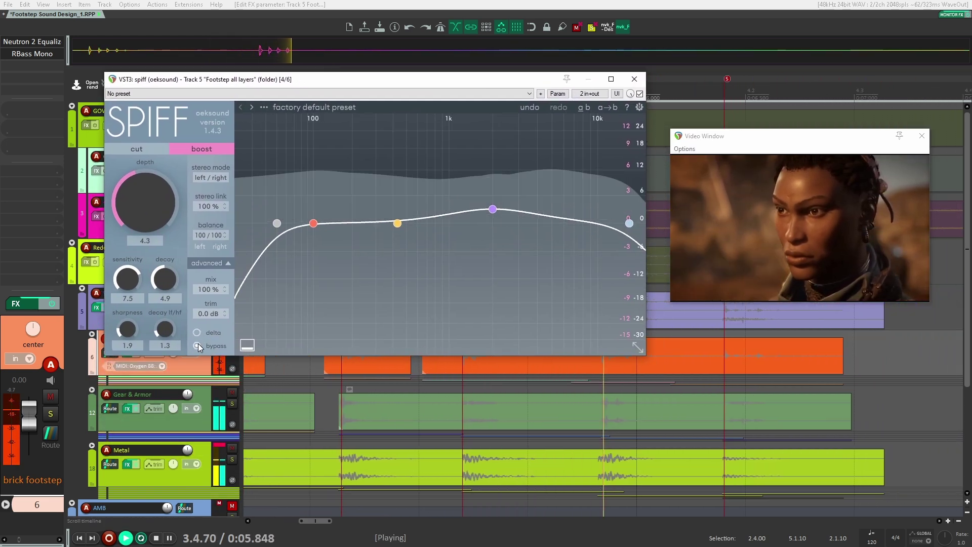
pyautogui.press('space')
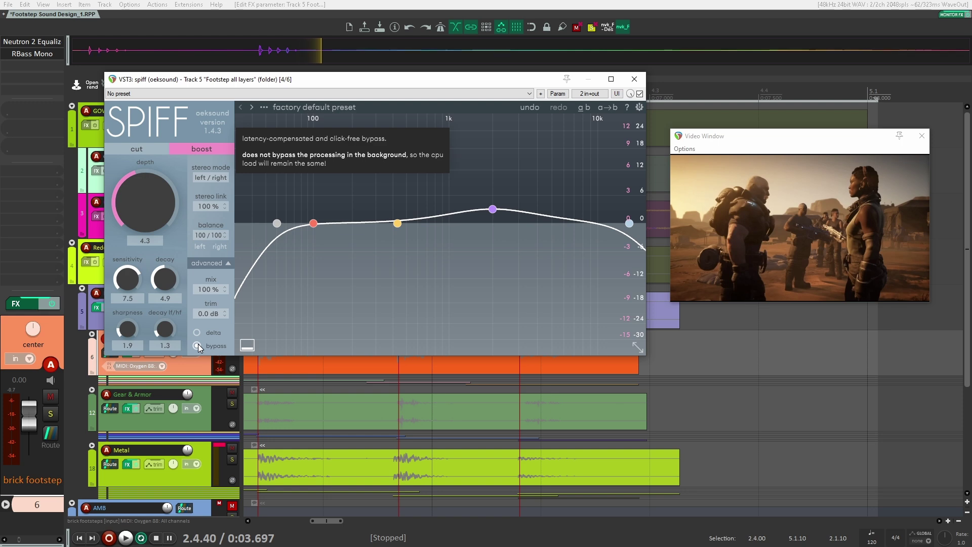
pyautogui.press('space')
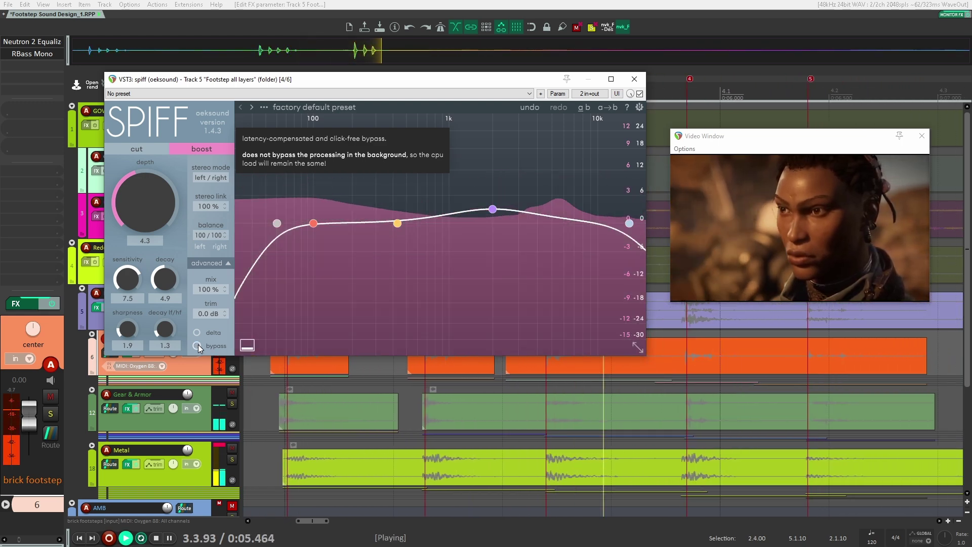
pyautogui.press('space')
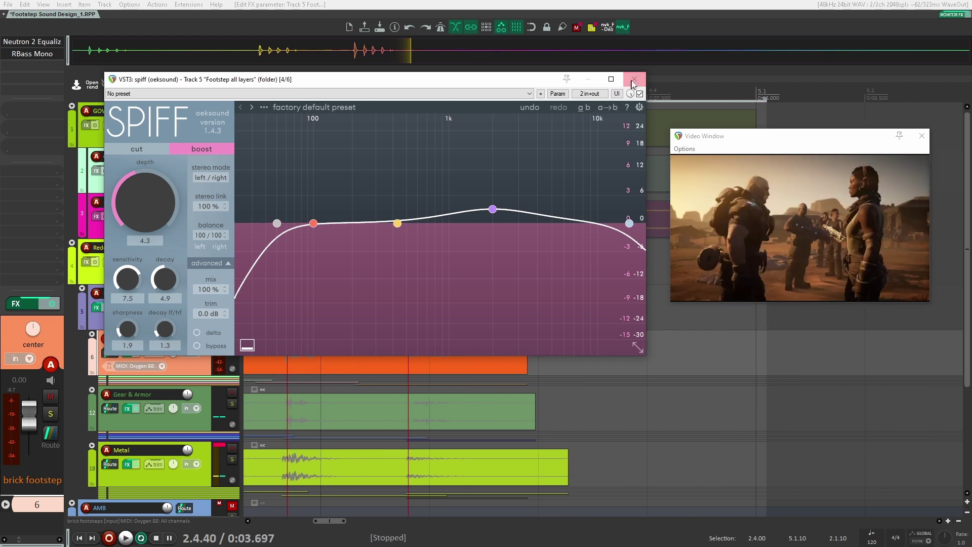
# - Close the spiff window and reselect the Footstep all layers folder
pyautogui.click(635, 80)
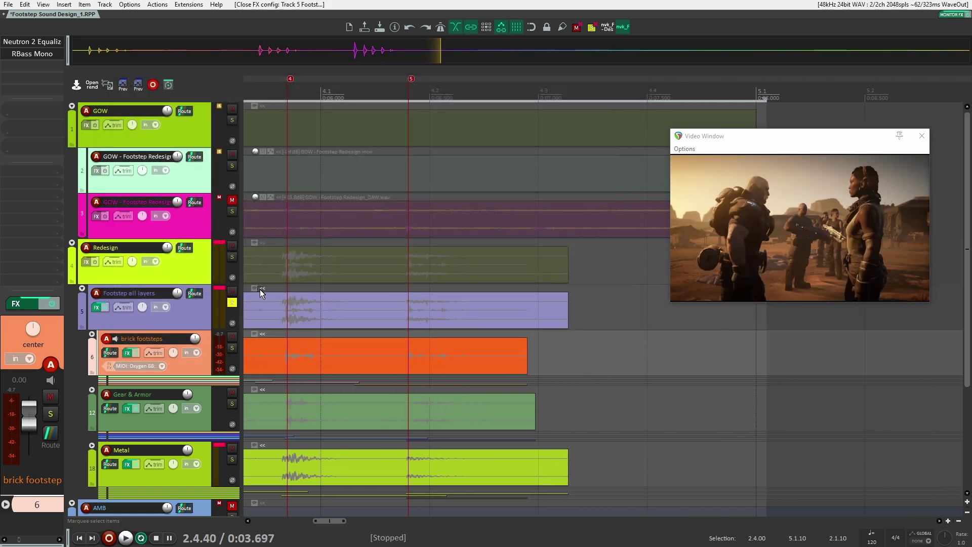
pyautogui.hscroll(-5, 426, 284)
pyautogui.scroll(-4, 592, 273)
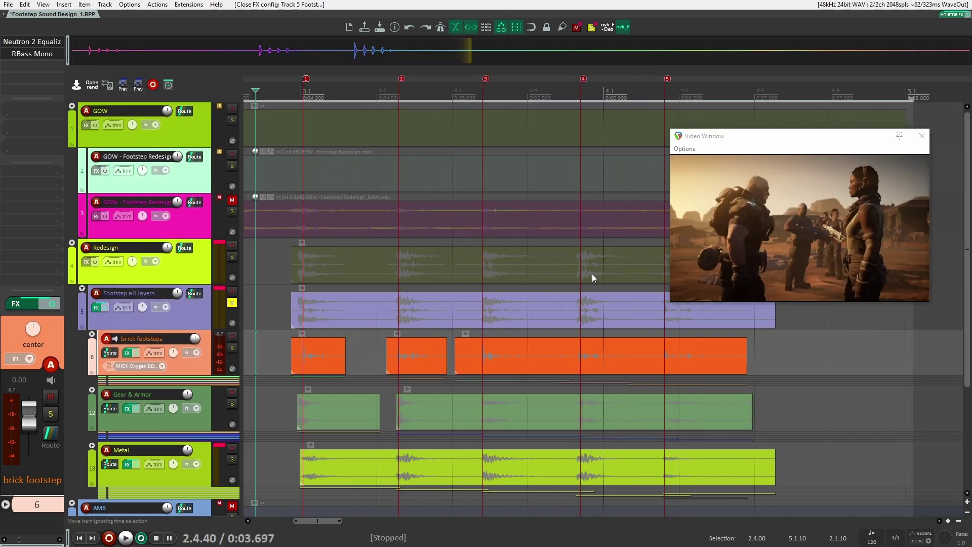
pyautogui.click(210, 317)
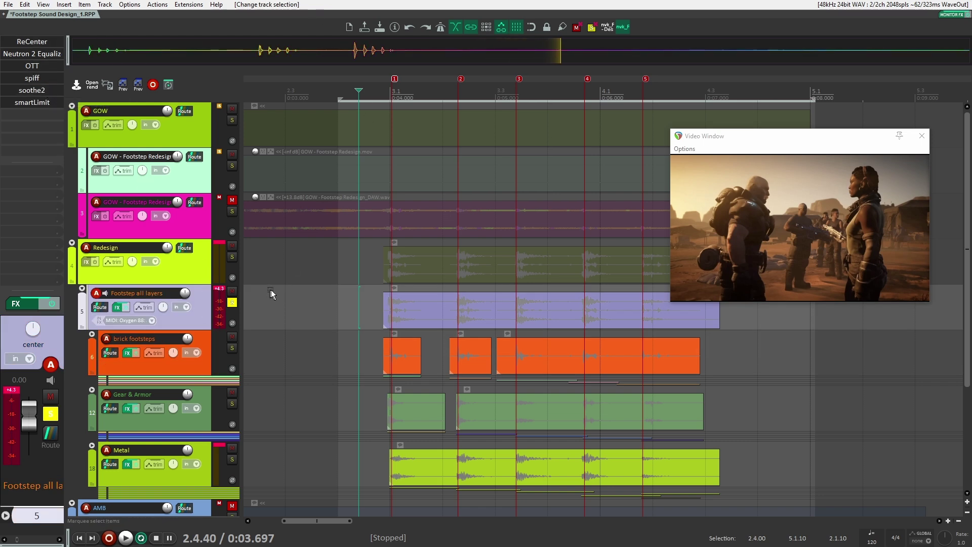
# - Remove the solo from Footstep all layers, unmute the AMB folder, and audition the footsteps with the ambience
pyautogui.scroll(-5, 340, 299)
pyautogui.scroll(3, 297, 237)
pyautogui.press('F6')
pyautogui.press('space')
pyautogui.scroll(-2, 296, 237)
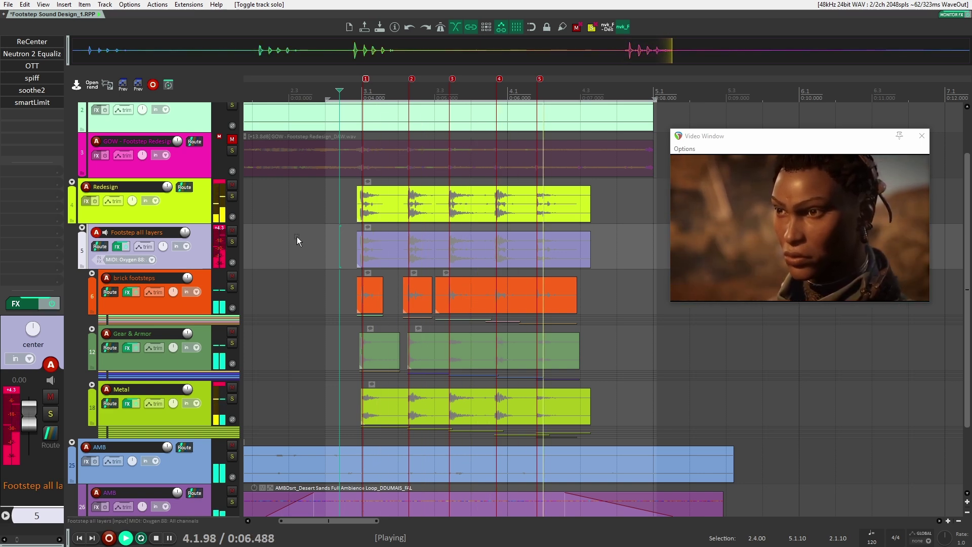
pyautogui.press('space')
# - Replay the footsteps together with the ambience and select the Redesign folder track
pyautogui.scroll(-3, 297, 236)
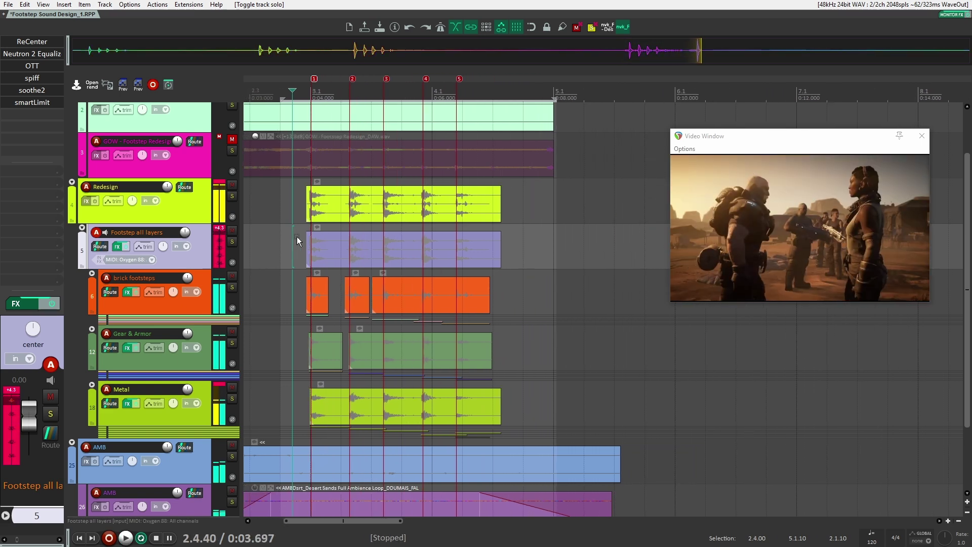
pyautogui.press('space')
pyautogui.press('space')
pyautogui.click(290, 205)
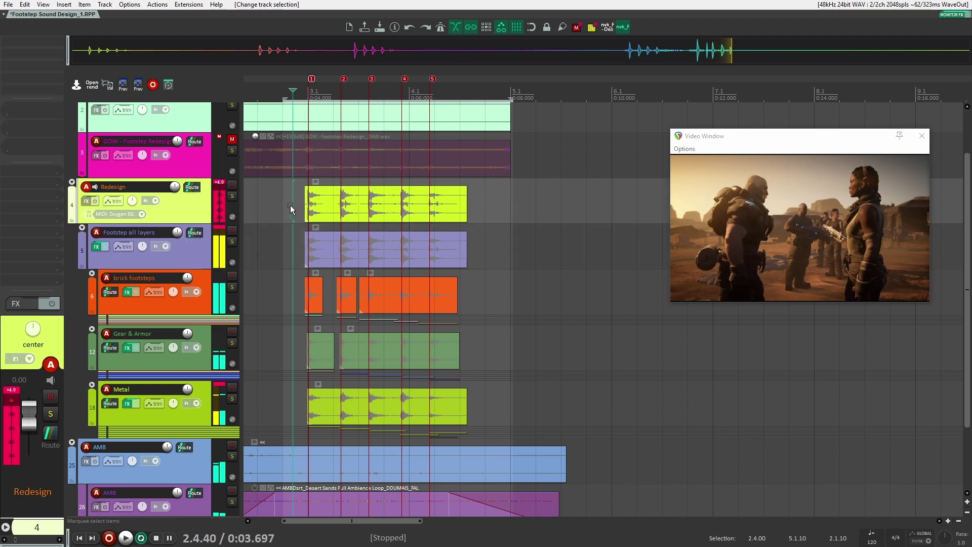